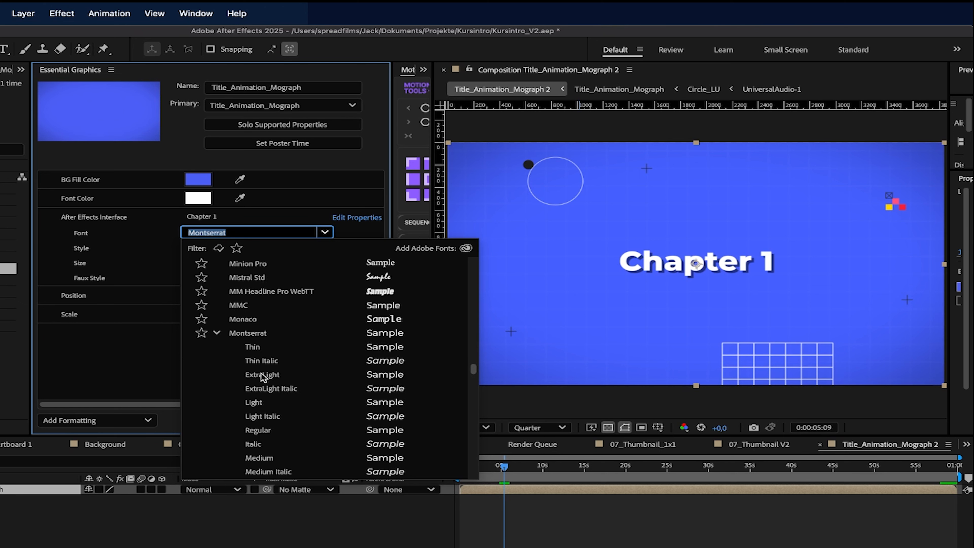
Change the Chapter 1 title's font to Helvetica Bold
type("helve")
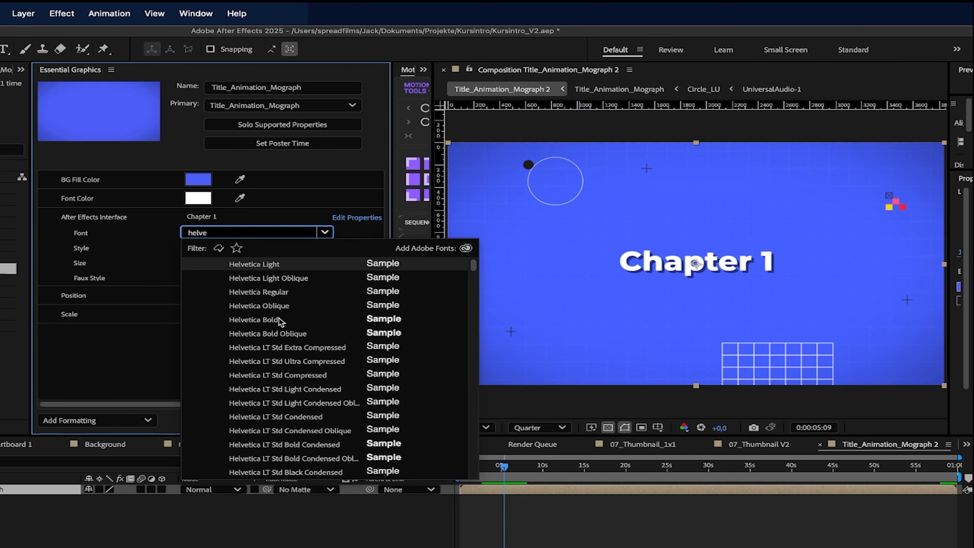
left_click(279, 319)
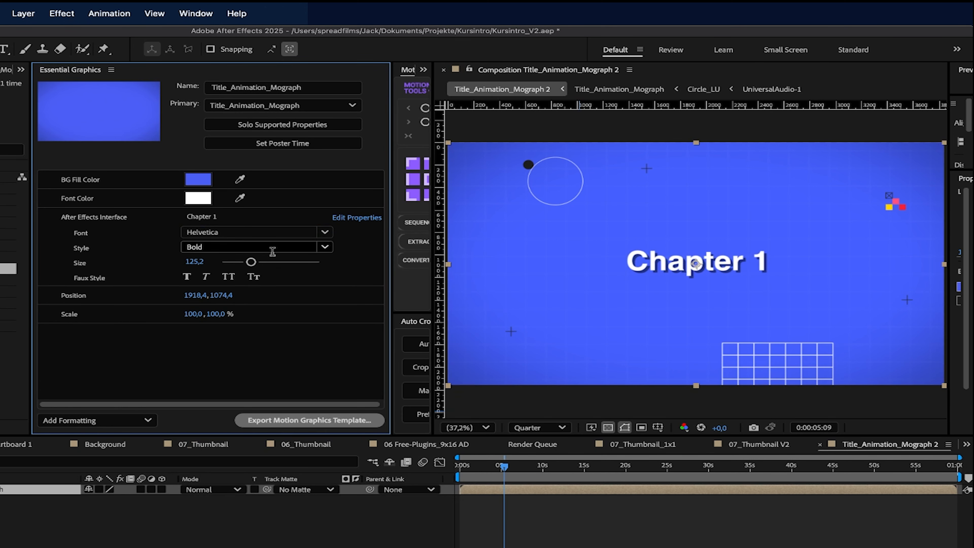
Try lowering the title to a Y position of 1231, undo the move, and set the background fill color to EE0EEE
left_click_drag(221, 295, 338, 302)
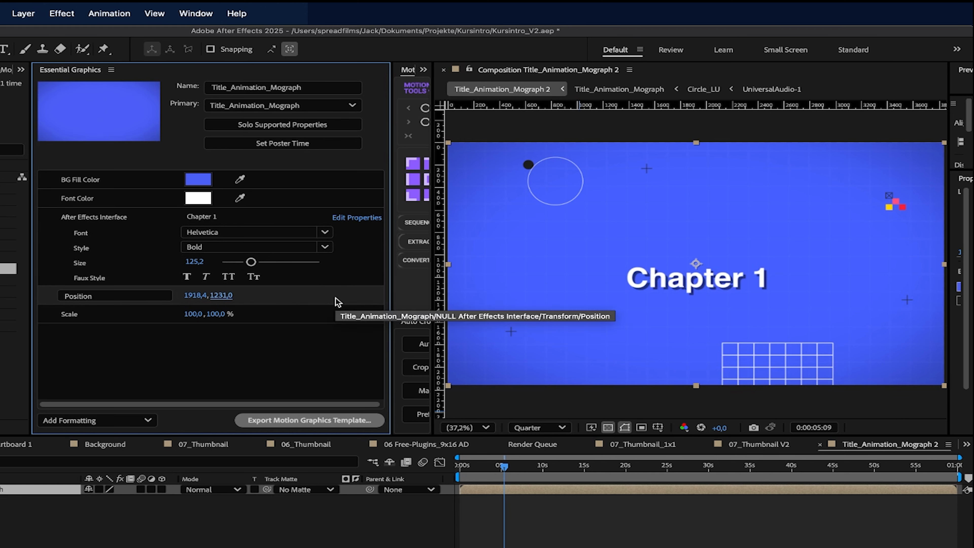
key("super+z")
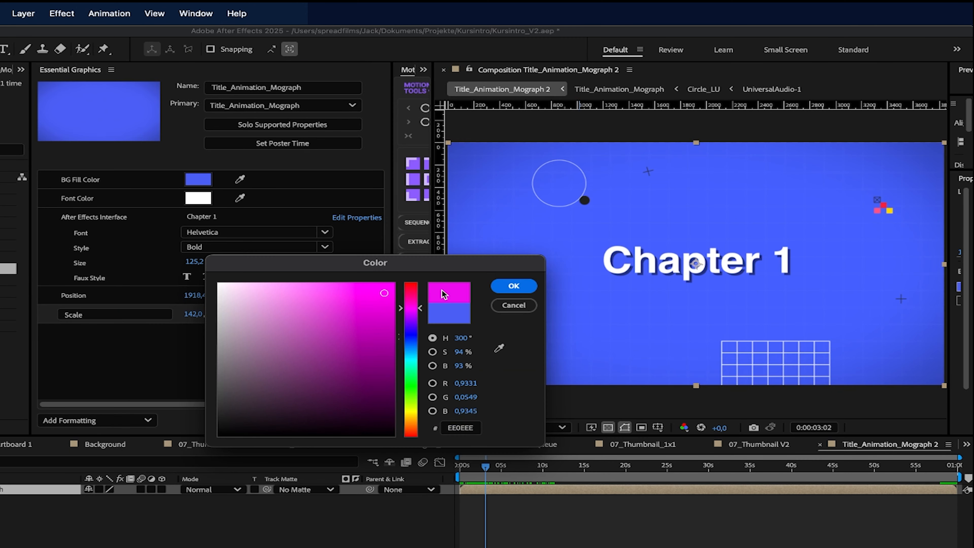
left_click(514, 285)
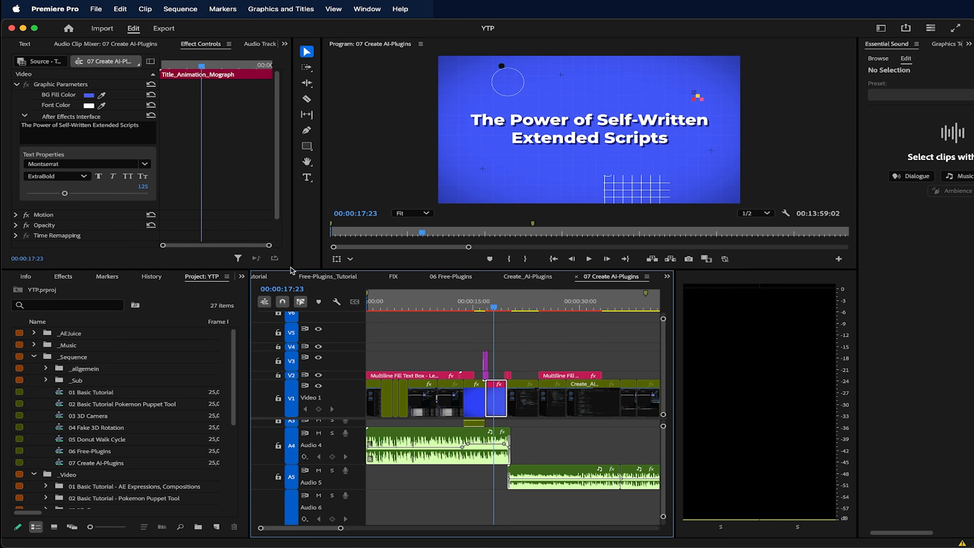
Switch to Premiere Pro, enlarge the effect settings area and replace the title graphic's text with "Hope it will be helpful for you!"
left_click_drag(284, 269, 284, 328)
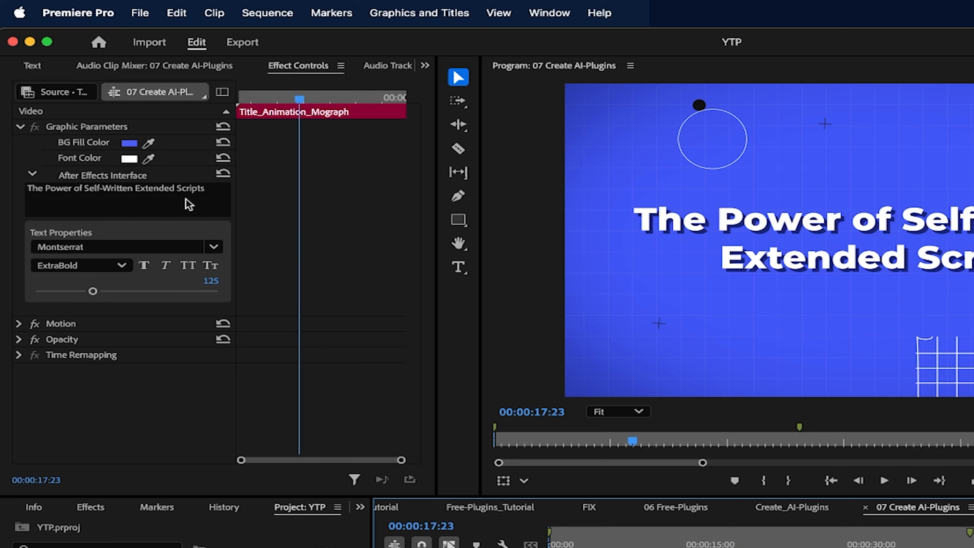
left_click(198, 196)
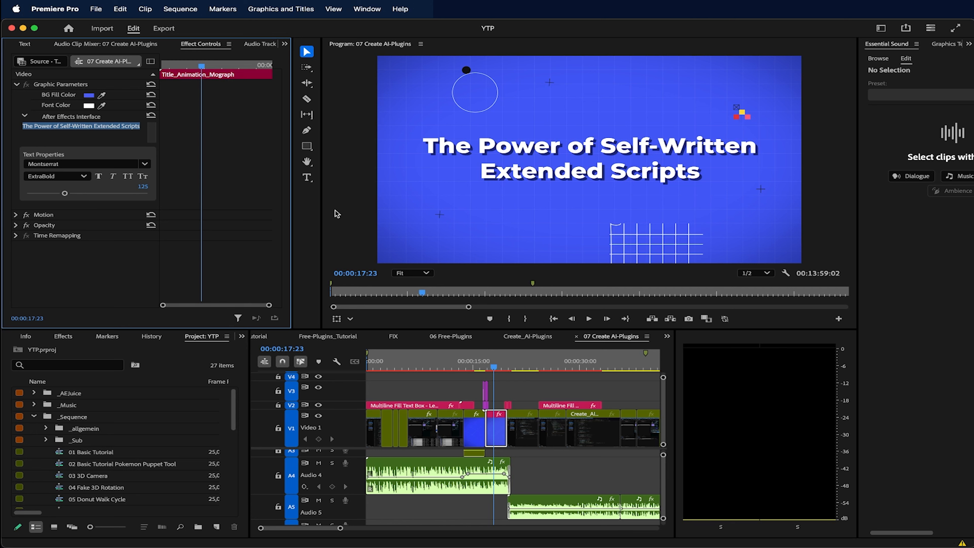
type("Hope it will be helpful for you!")
left_click(495, 377)
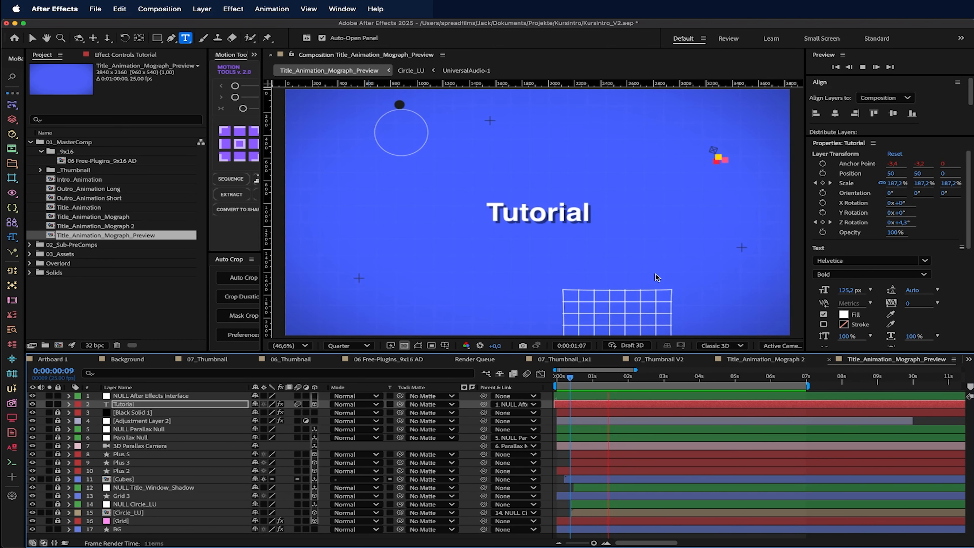
Open Essential Graphics in After Effects and preview the Tutorial title animation
key("space")
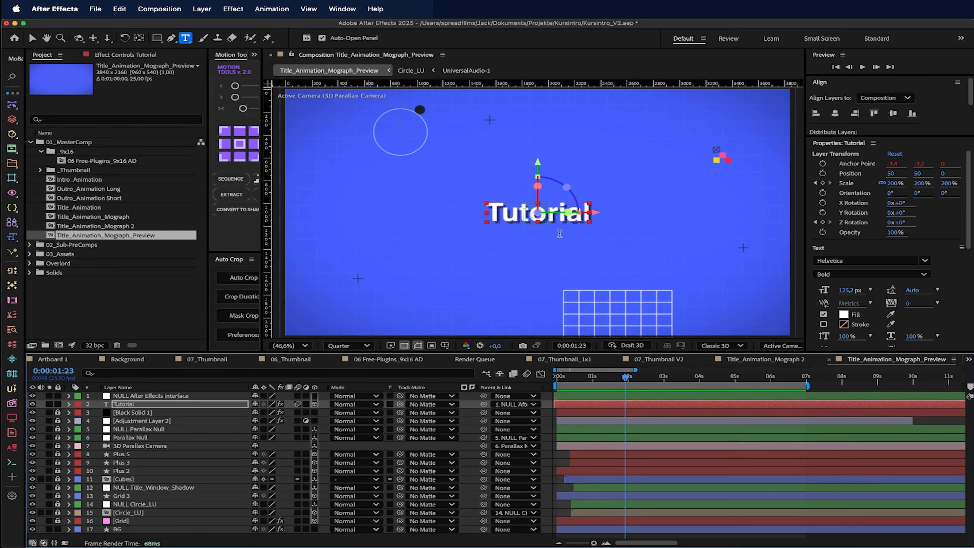
left_click(340, 9)
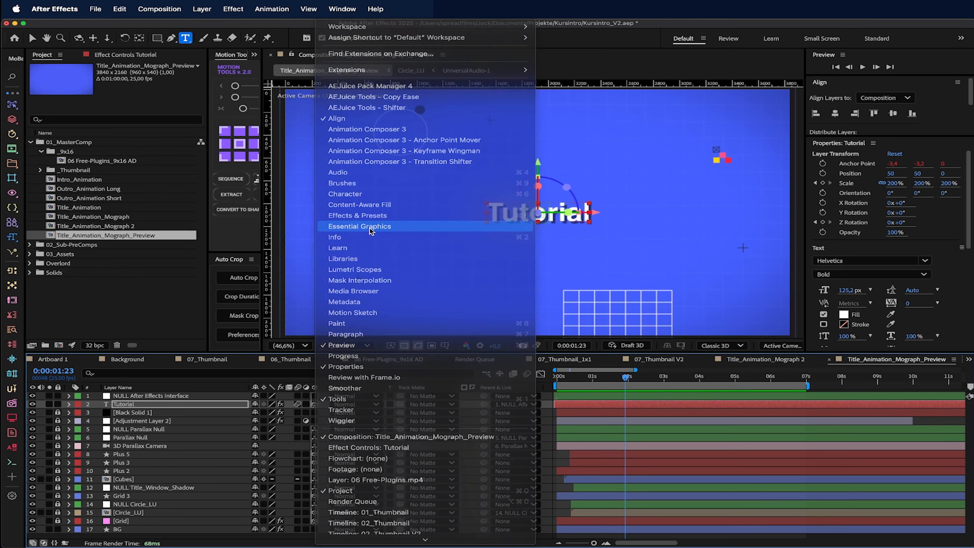
left_click(399, 327)
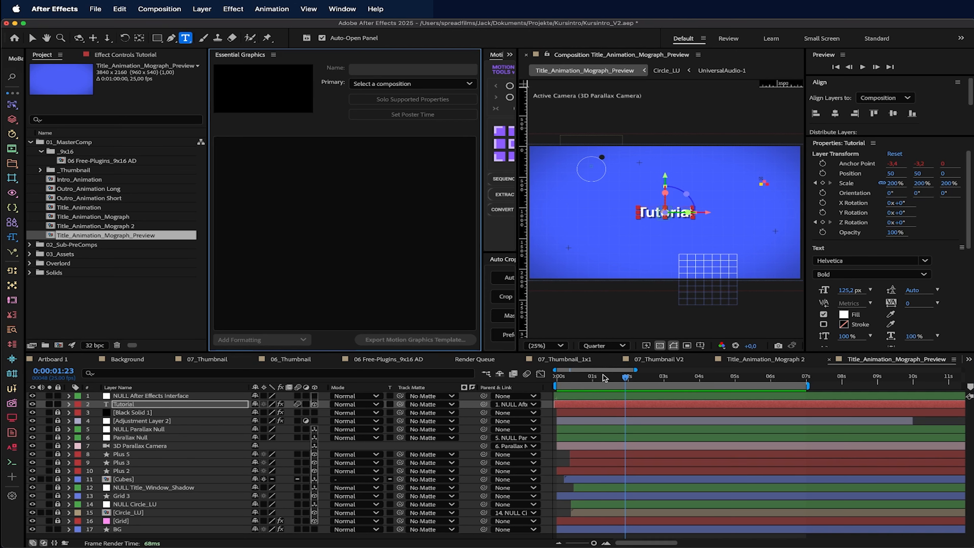
key("space")
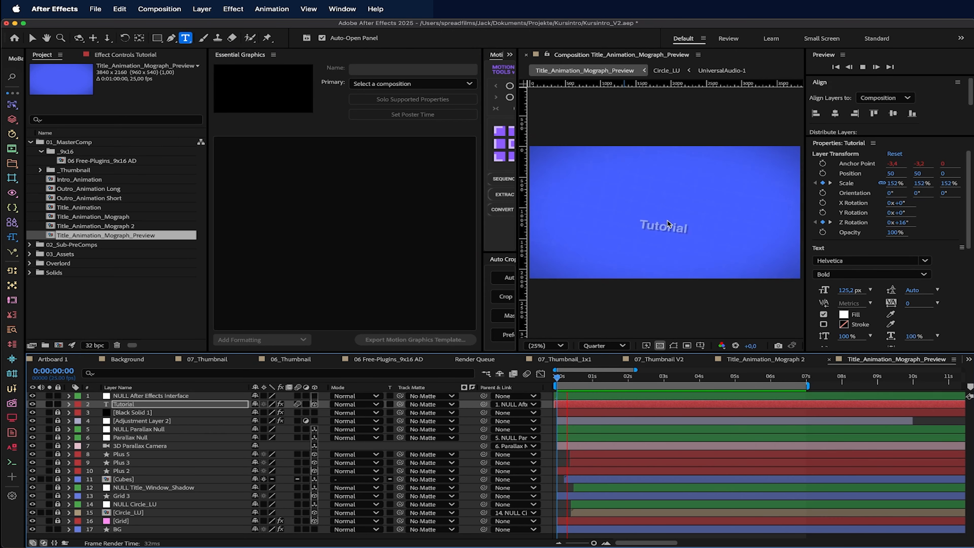
key("space")
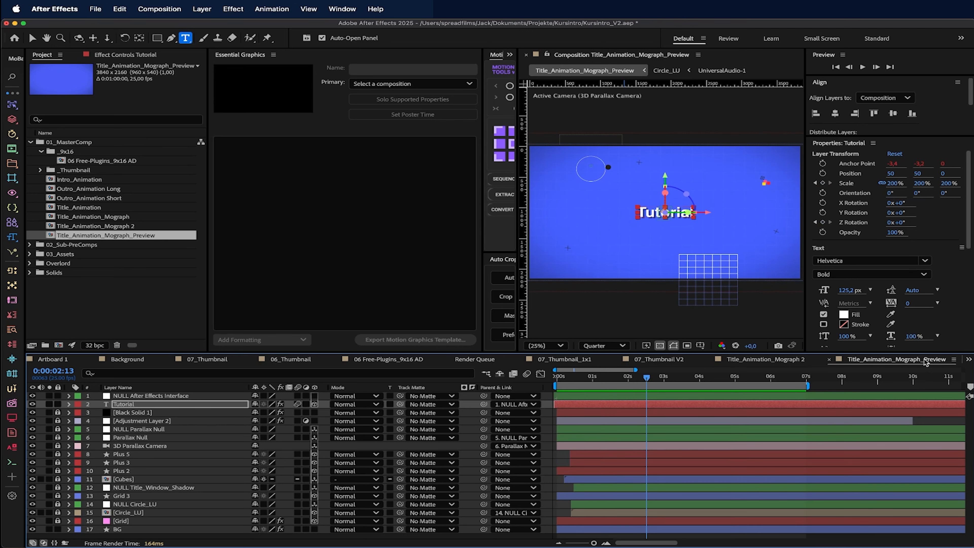
Choose Title_Animation_Mograph_Preview as the template's primary composition
left_click(412, 83)
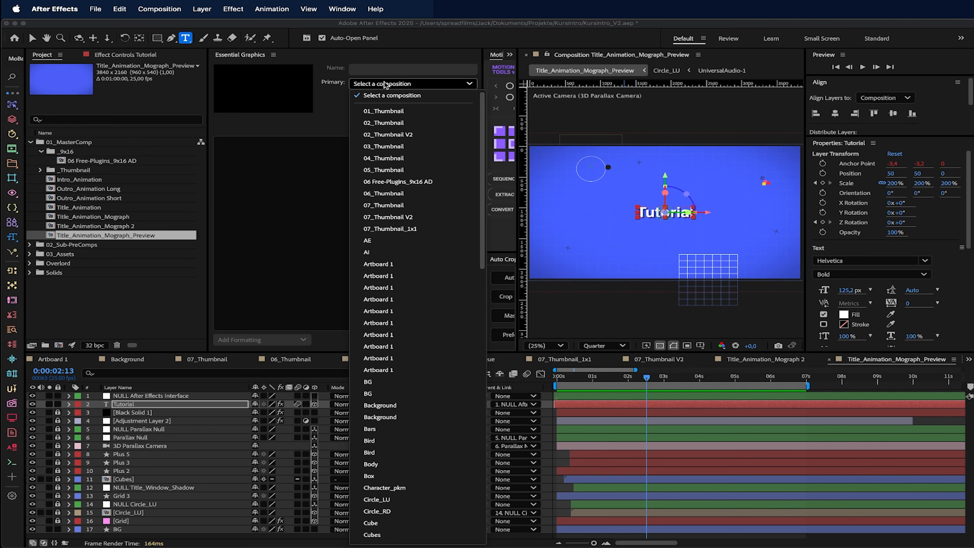
left_click(383, 161)
left_click(412, 84)
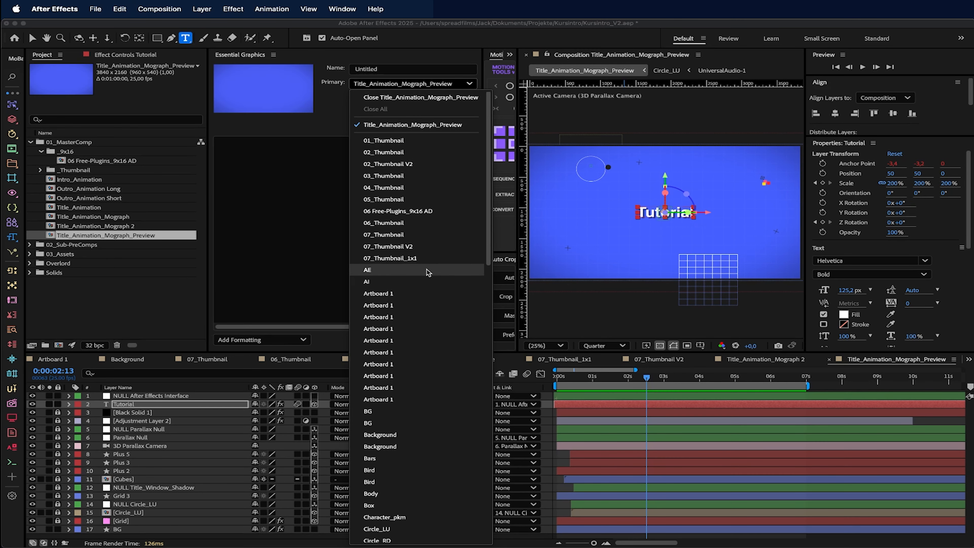
scroll(426, 253, "down", 5)
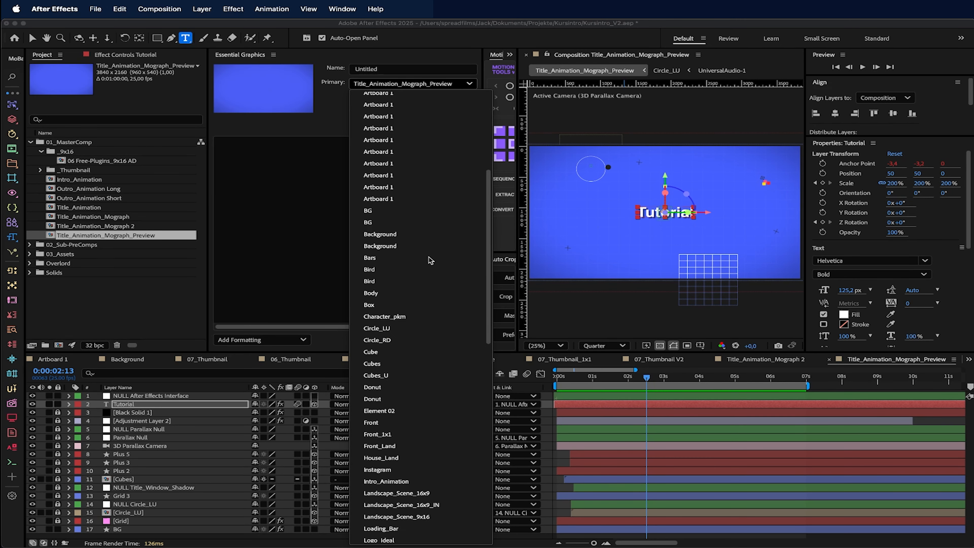
scroll(428, 260, "down", 3)
scroll(428, 260, "up", 10)
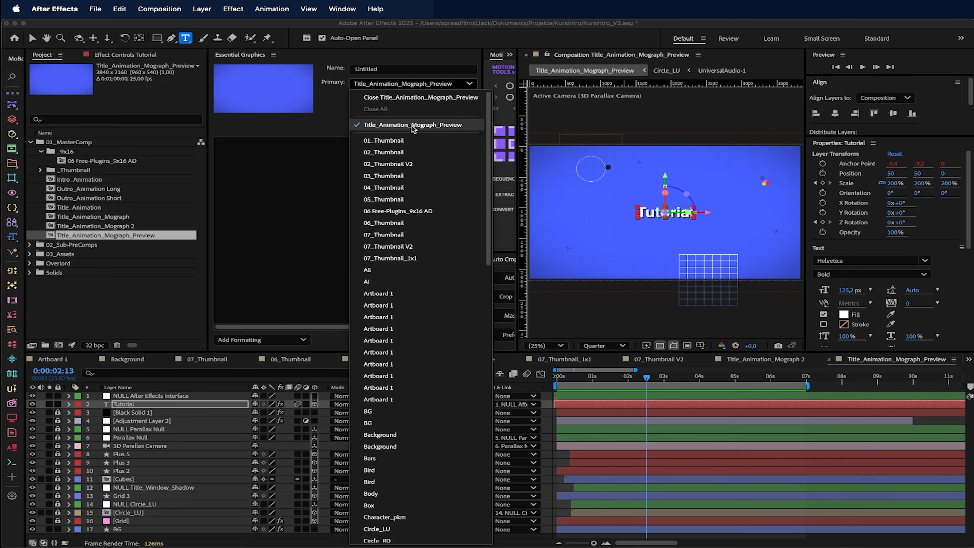
left_click(412, 125)
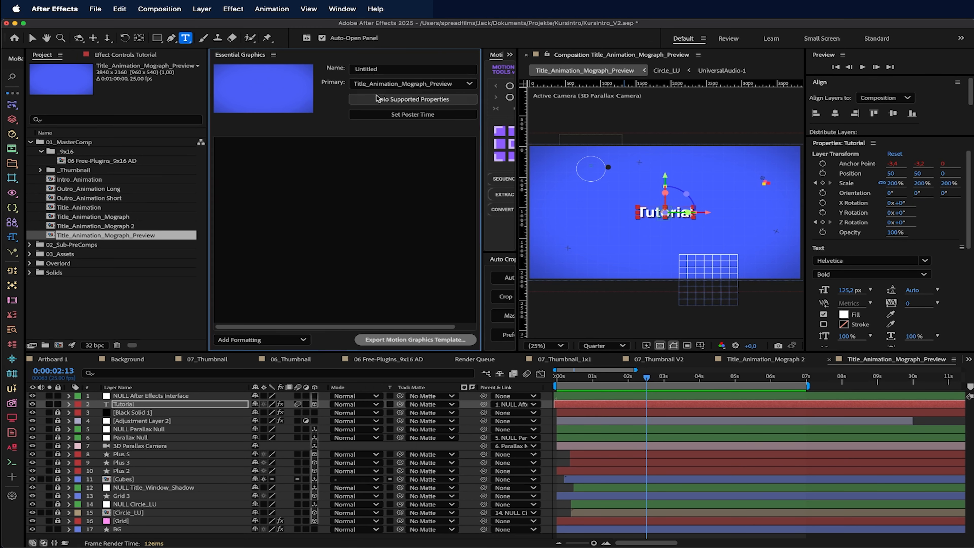
Name the motion graphics template "Titleslide" and return to the Selection tool
left_click(357, 68)
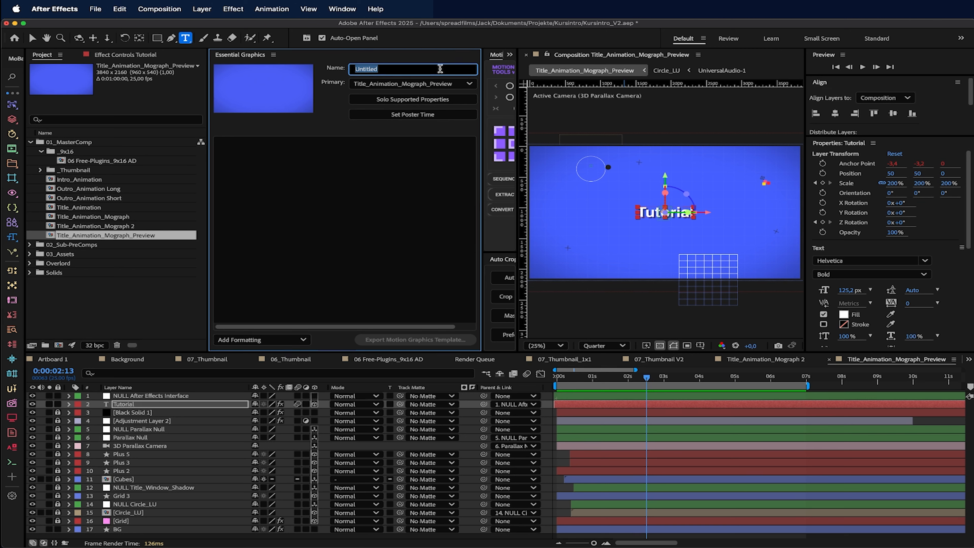
type("T")
left_click(429, 170)
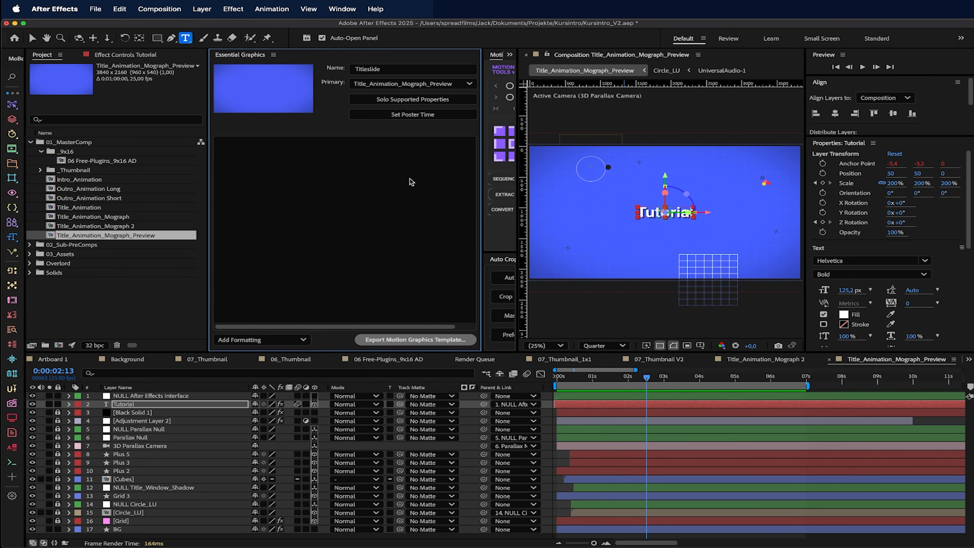
key("v")
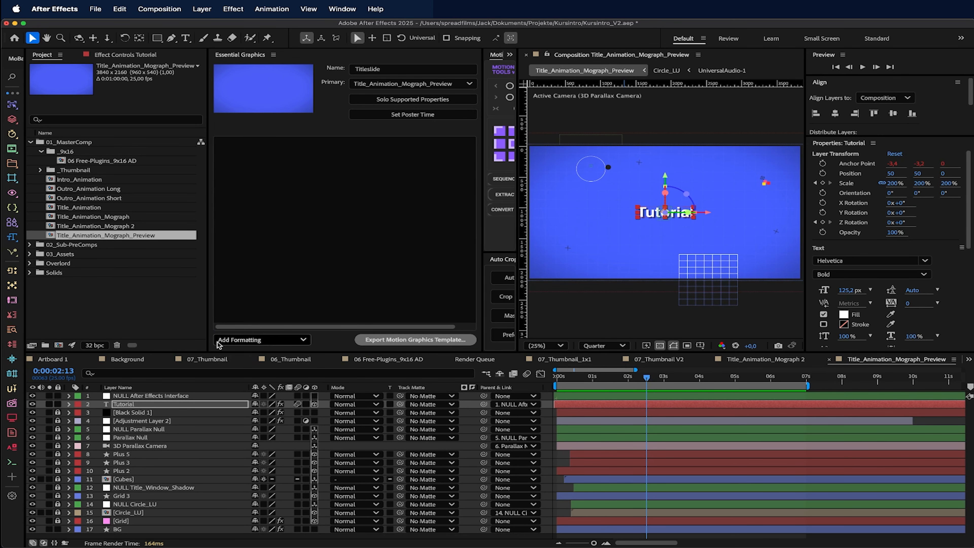
Add the Tutorial layer's Source Text property to the motion graphics template
left_click(69, 404)
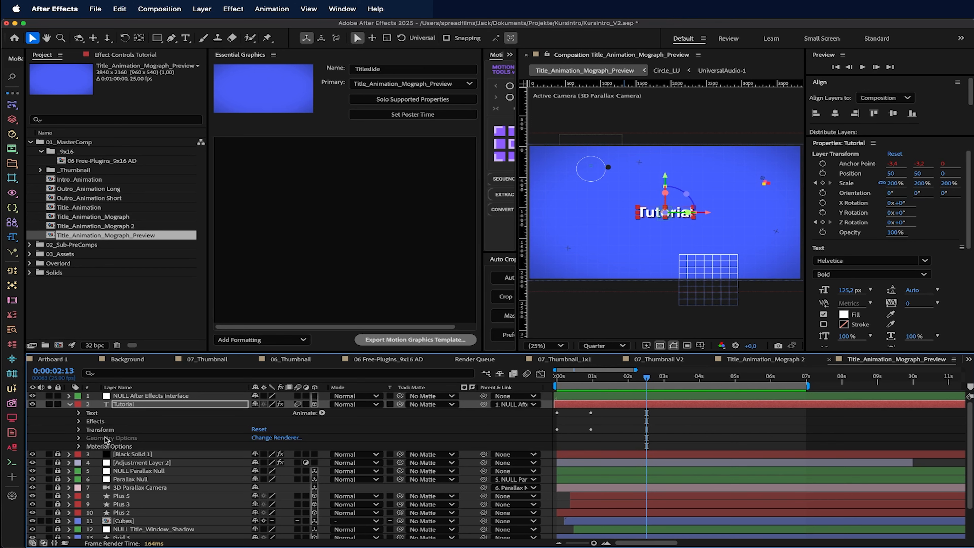
left_click(79, 413)
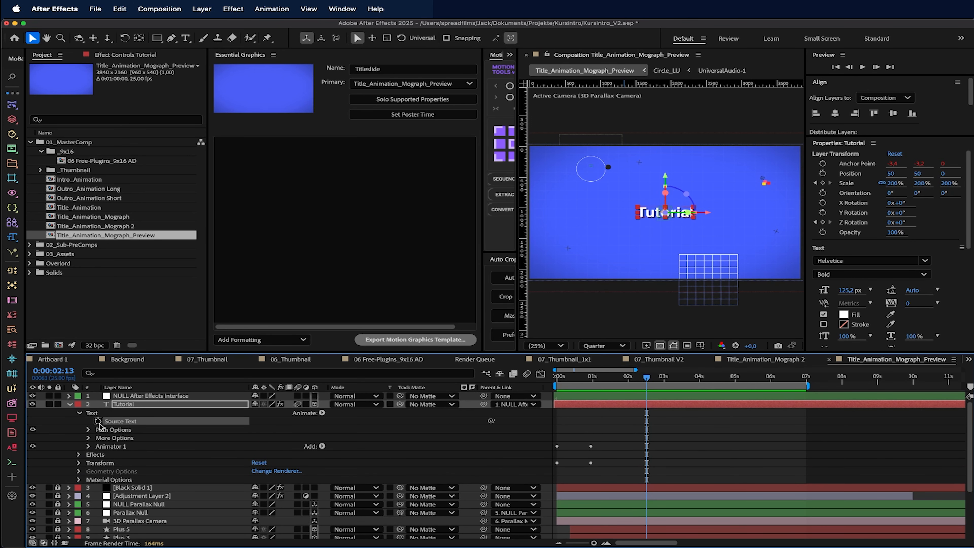
left_click_drag(101, 422, 282, 268)
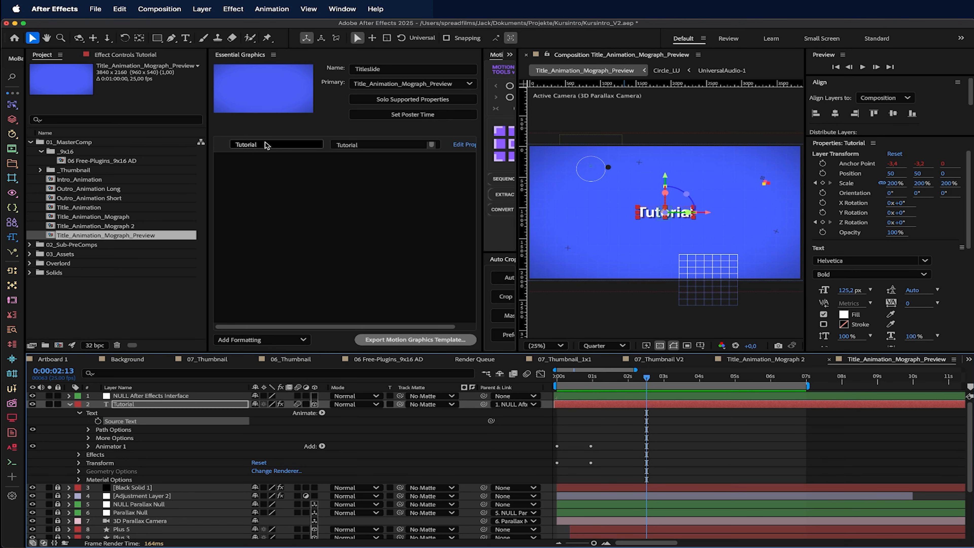
Try replacing the template's Tutorial text with "Hello"
left_click(361, 146)
type("Hello")
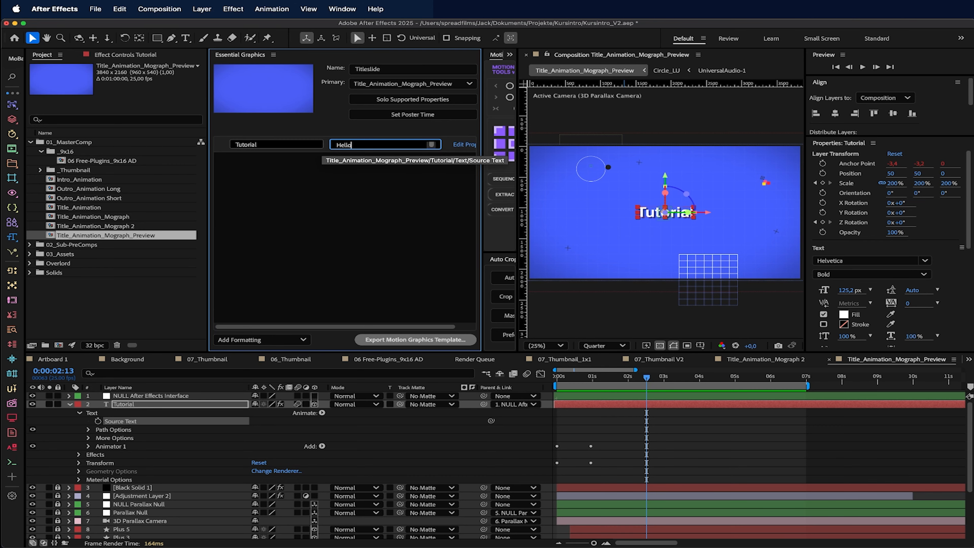
left_click(356, 210)
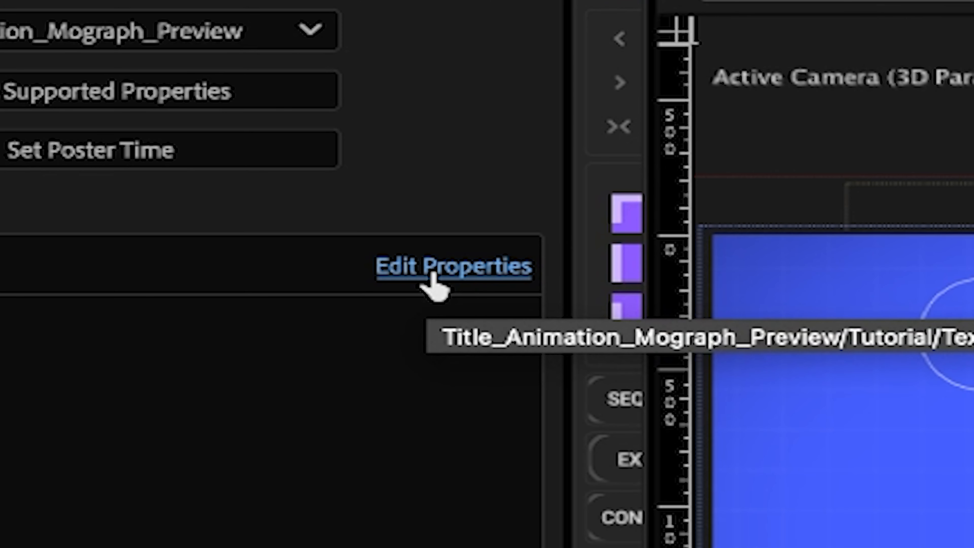
Enable custom font selection, font size adjustment and faux styles for the template's source text
left_click(433, 274)
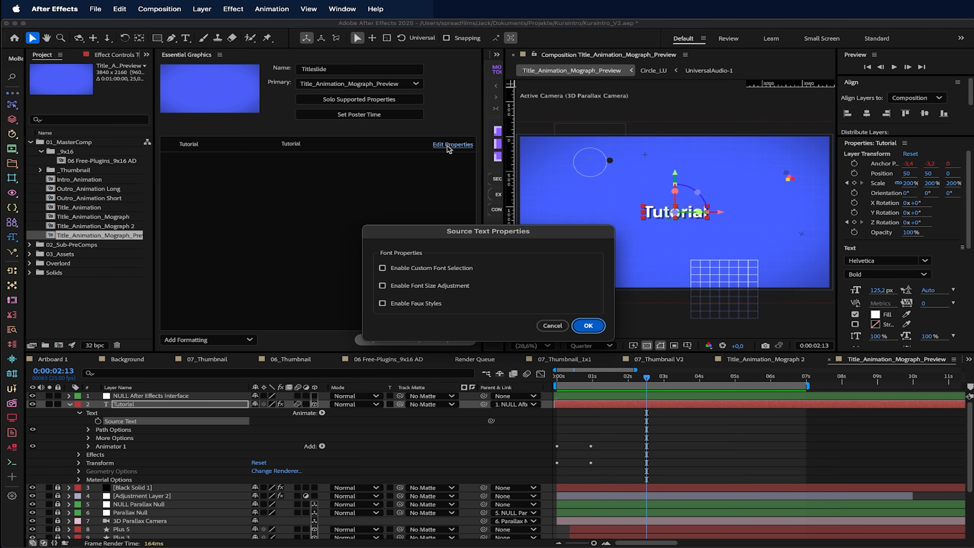
left_click(382, 268)
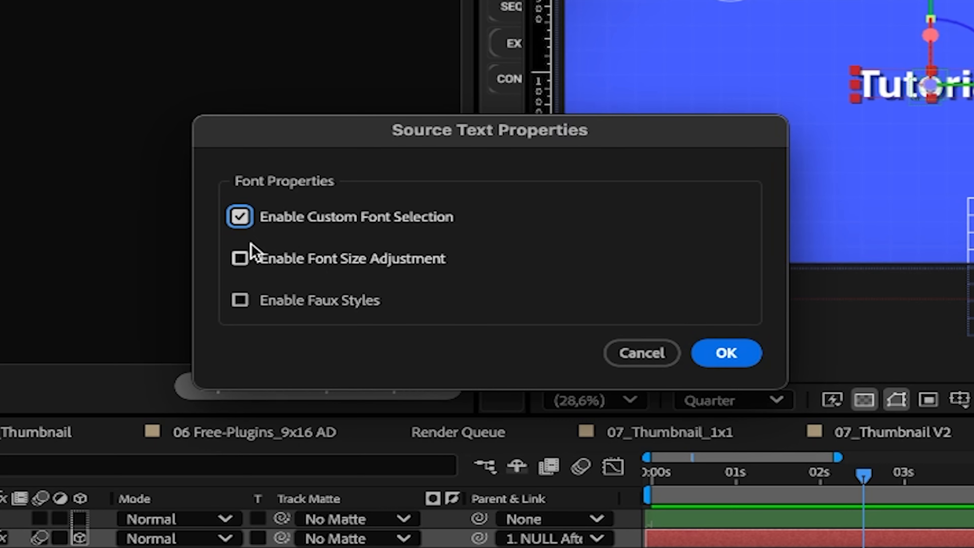
left_click(239, 258)
left_click(240, 300)
key("Return")
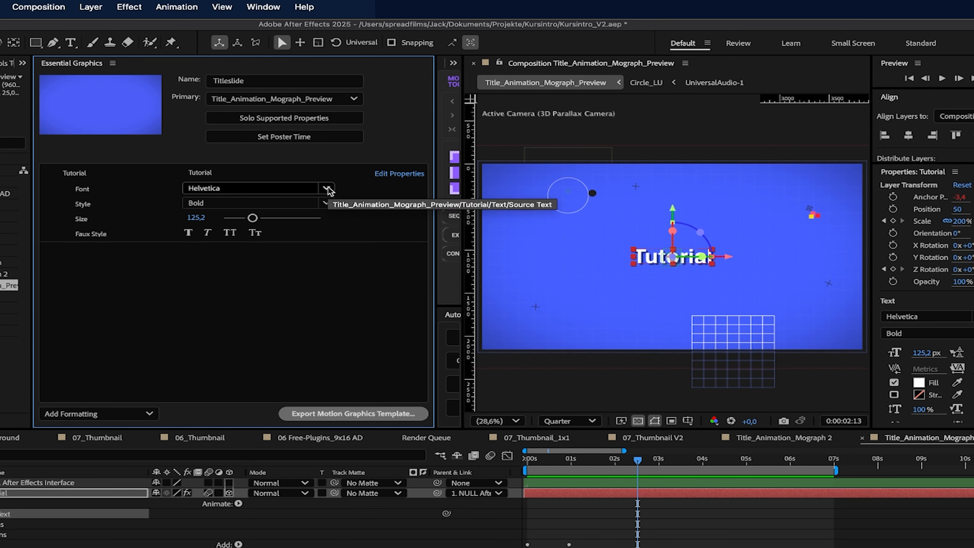
Set the title's font style to Bold Oblique, then try a font size of 118 and undo the size change
left_click(325, 202)
left_click(273, 234)
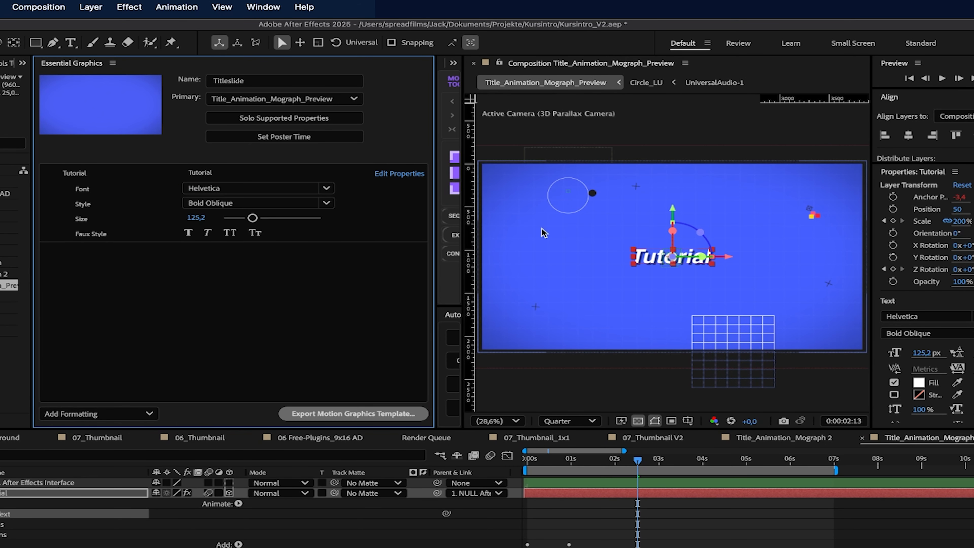
mouse_move(251, 218)
left_mouse_down()
mouse_move(263, 218)
mouse_move(250, 224)
left_mouse_up()
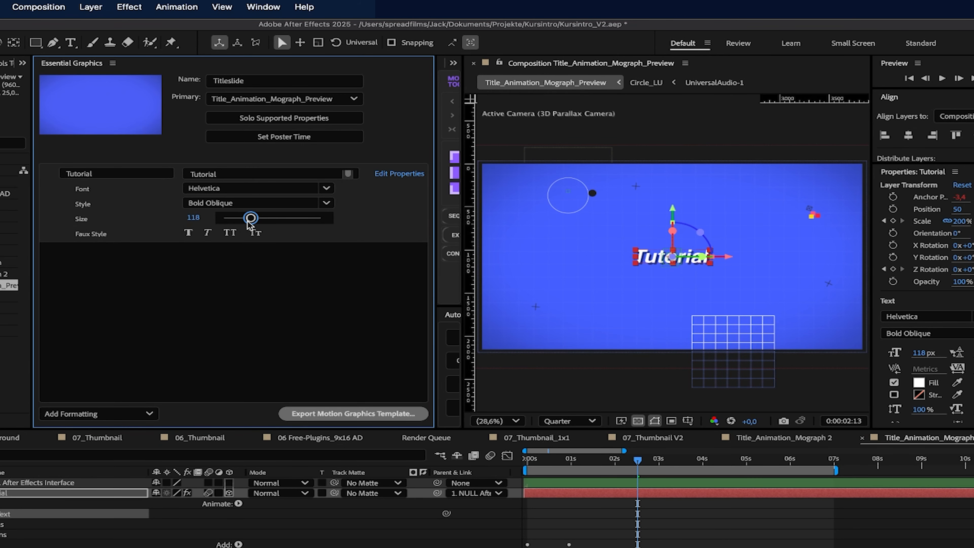
key("super+z")
Add the Map White To color of the Tutorial layer's Tint effect to the motion graphics template
left_click(51, 493)
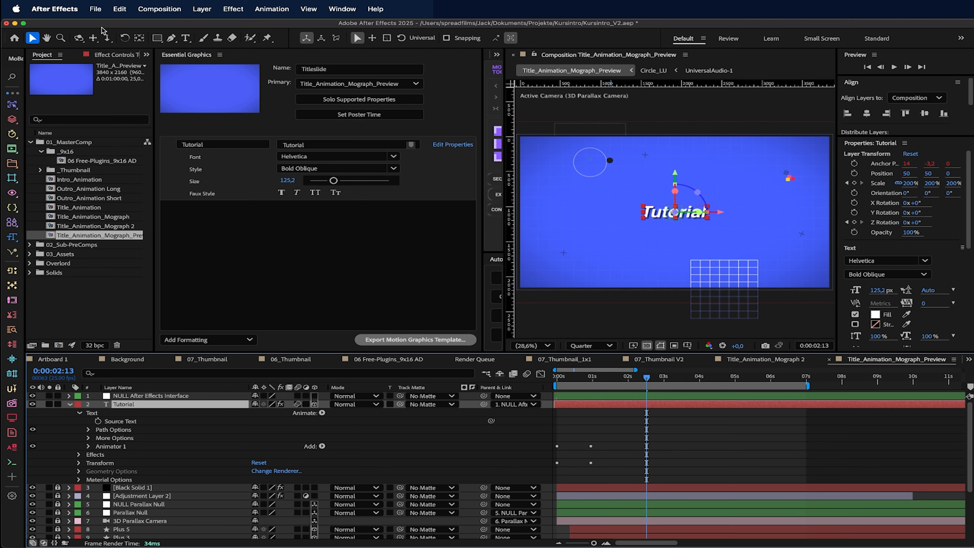
left_click(109, 54)
left_click(163, 396)
left_click(163, 404)
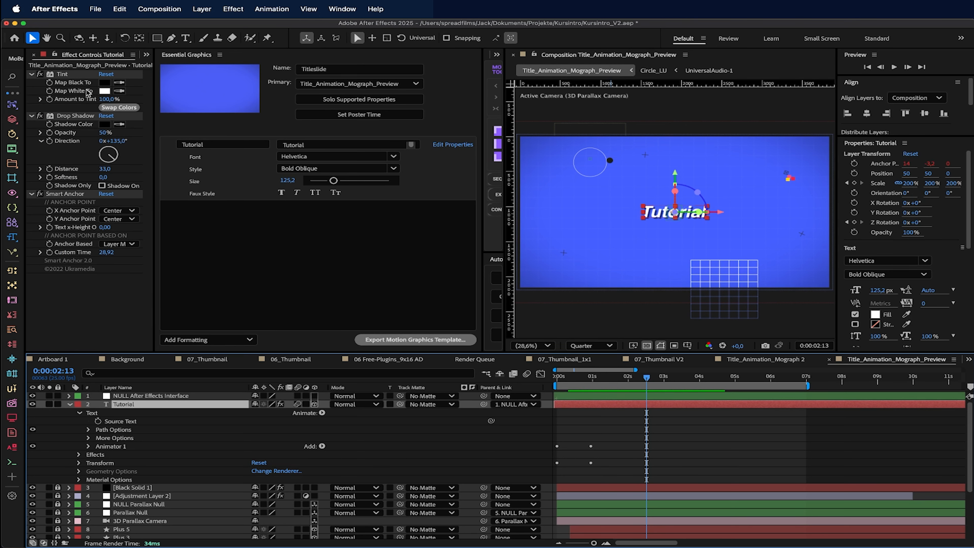
left_click(76, 91)
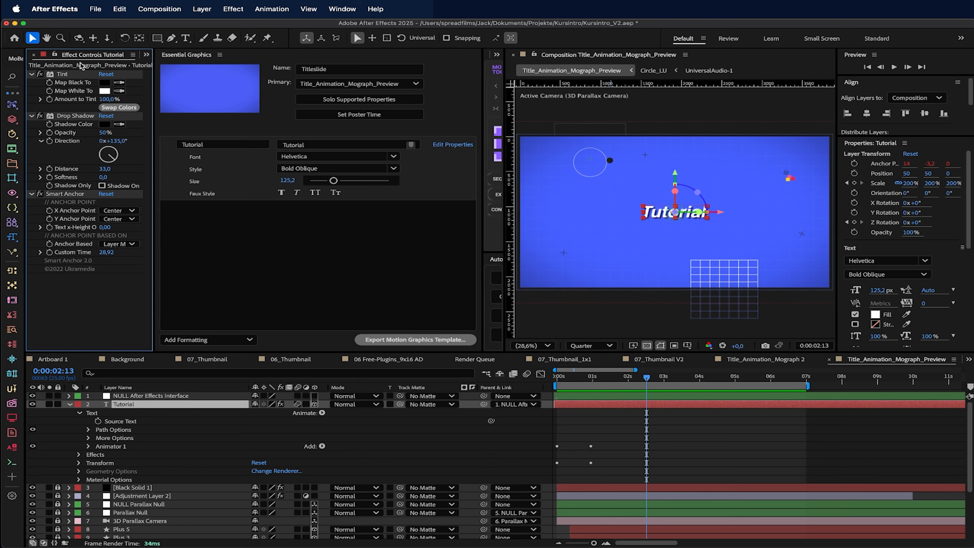
left_click(80, 454)
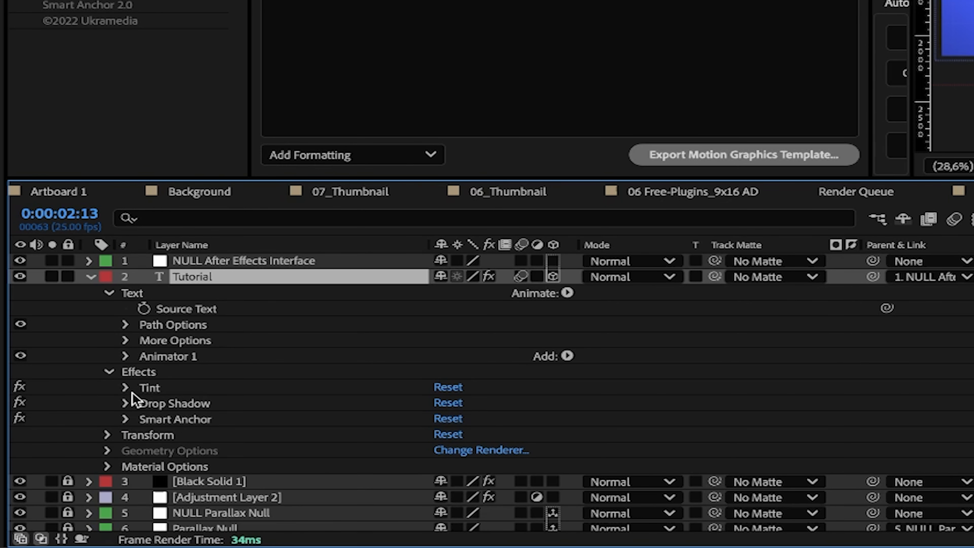
left_click(126, 388)
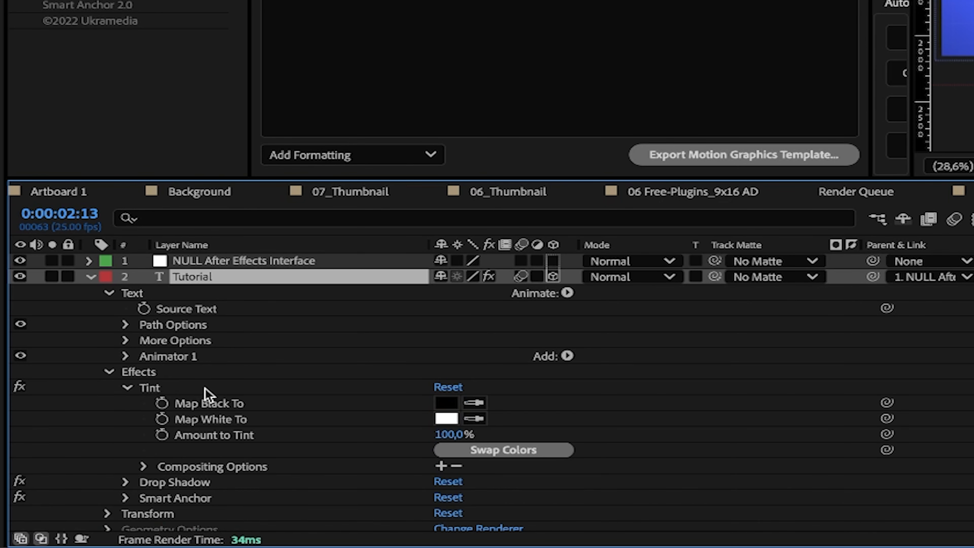
left_click(249, 416)
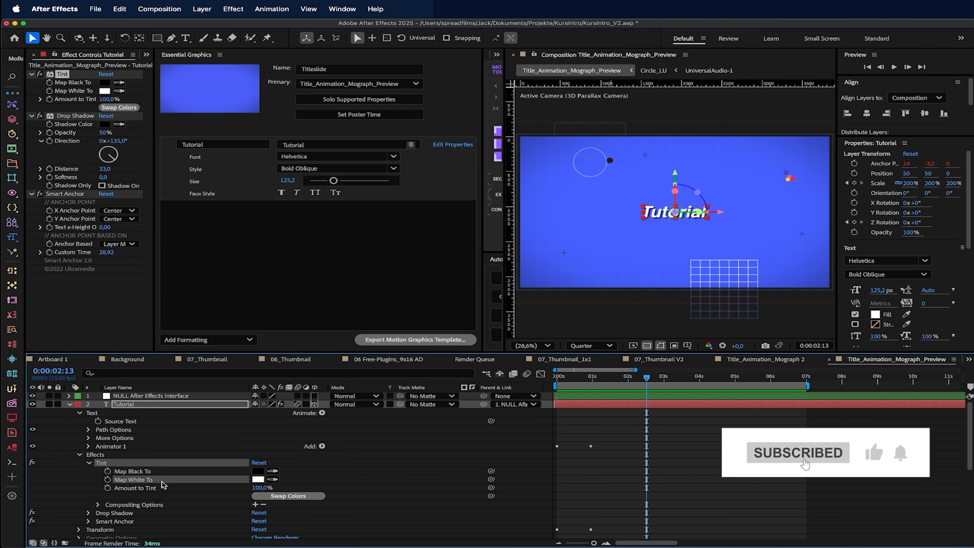
left_click_drag(263, 420, 471, 99)
left_click_drag(272, 313, 273, 313)
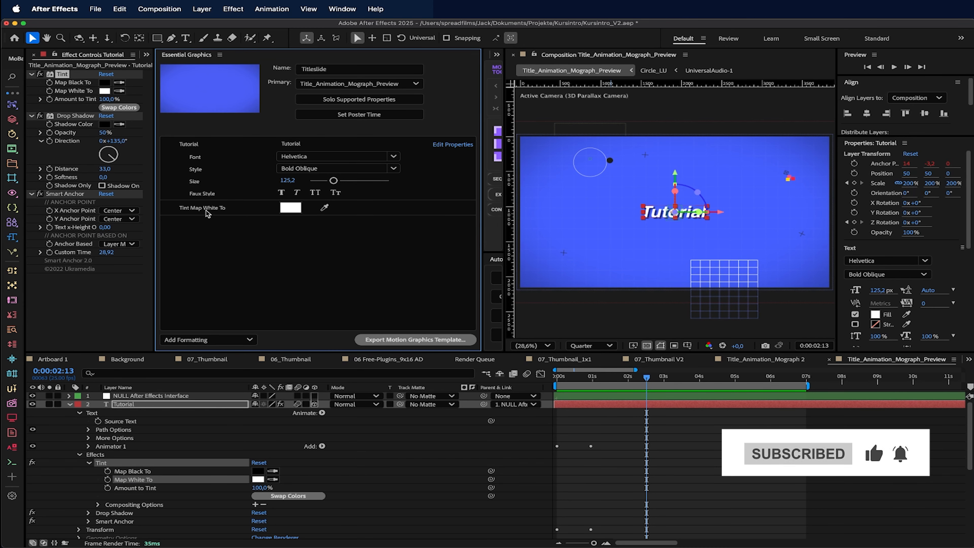
Try red (FF0000) as the template's Tint Map White To color, then undo the change
left_click(287, 209)
left_click(503, 229)
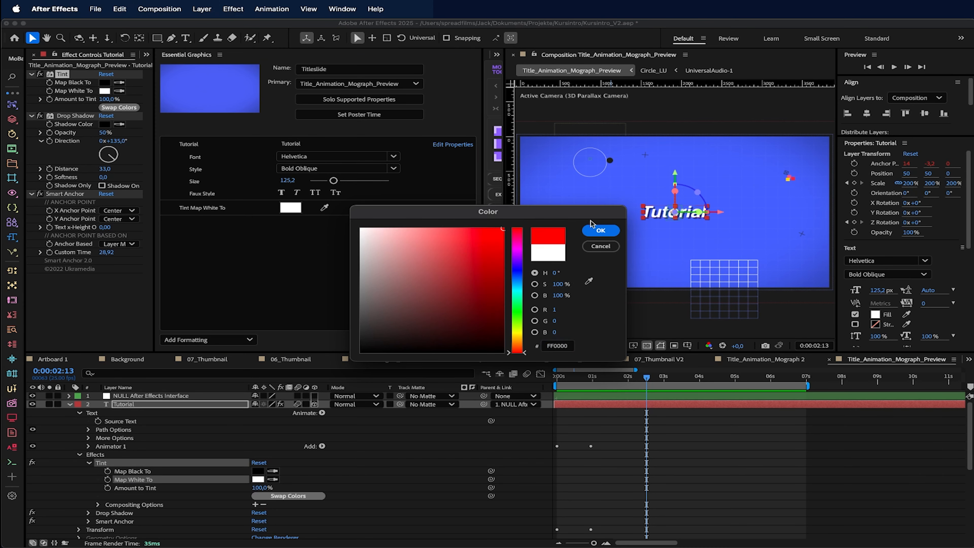
left_click(600, 230)
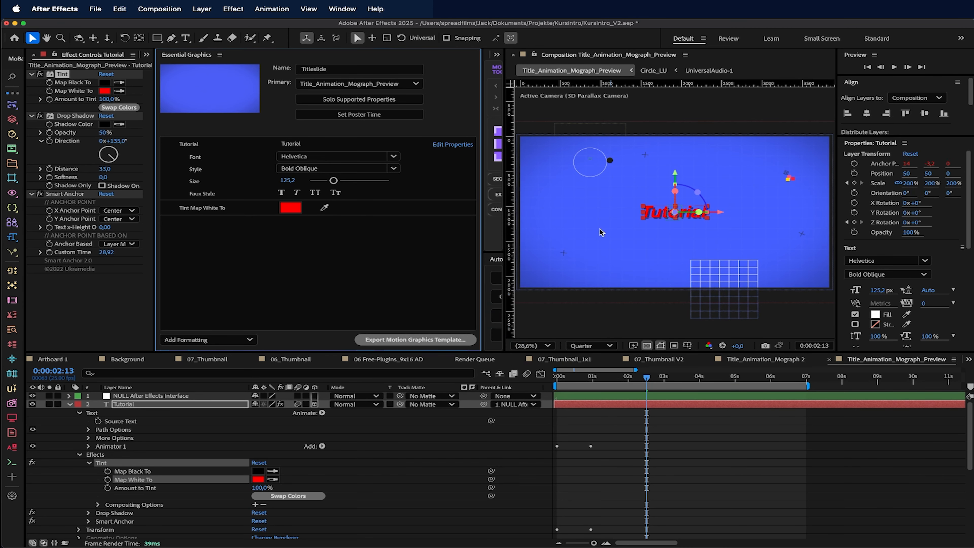
key("super+z")
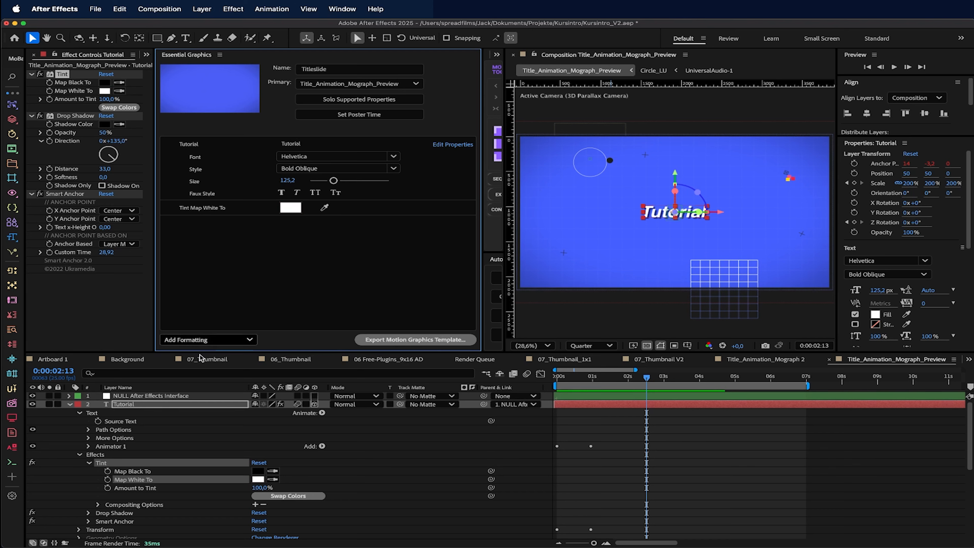
Delete the NULL After Effects Interface layer and collapse the Tutorial layer's Effects and Text properties
left_click(173, 396)
key("Delete")
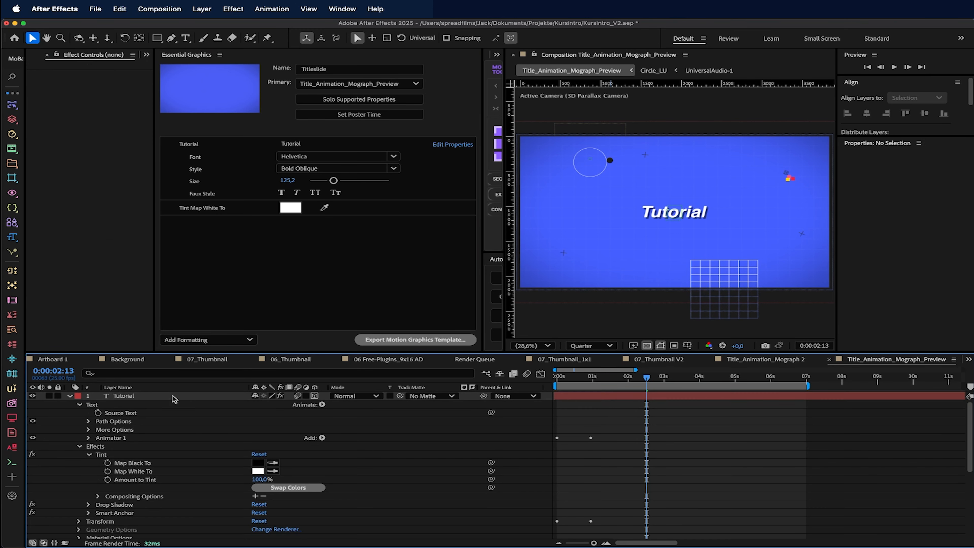
left_click(172, 397)
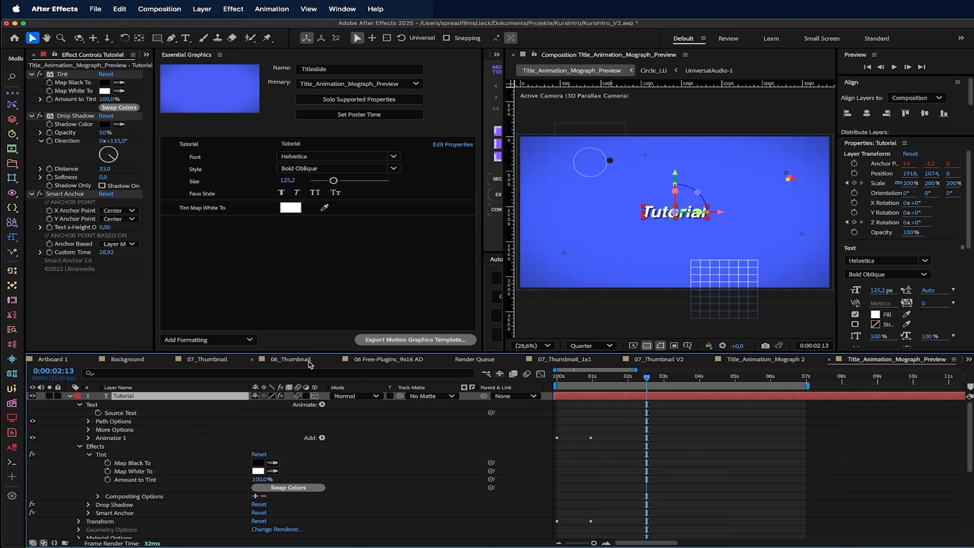
left_click(80, 445)
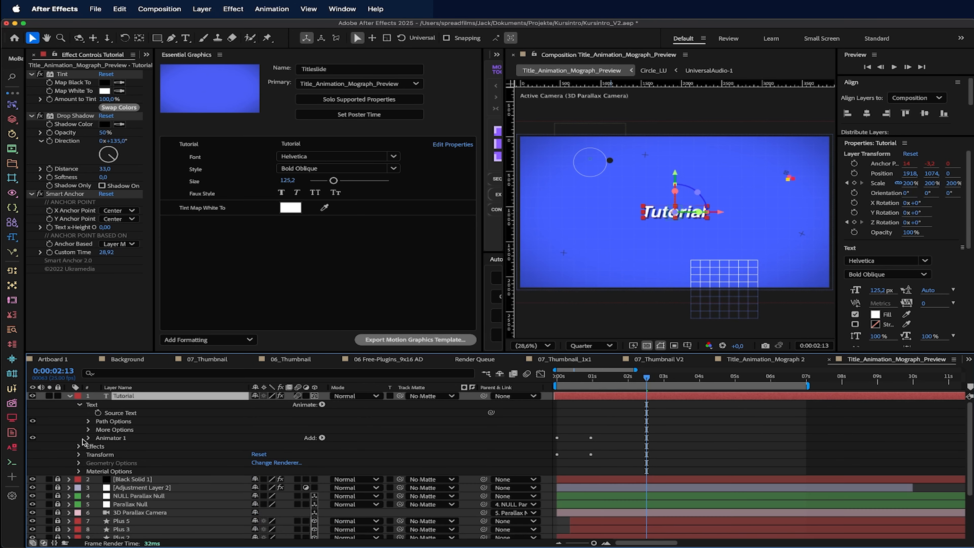
left_click(78, 404)
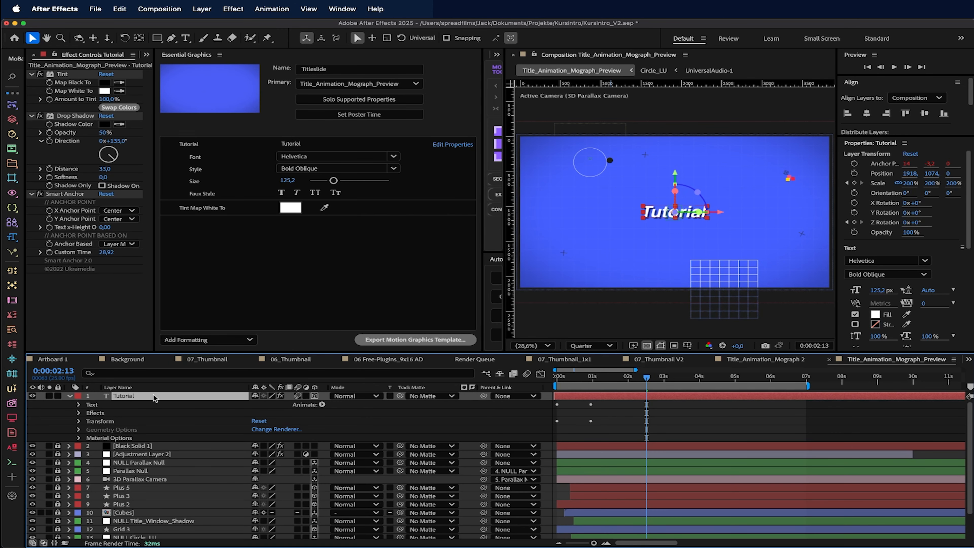
Try to add the Tutorial text layer's Position property directly to the motion graphics template
key("p")
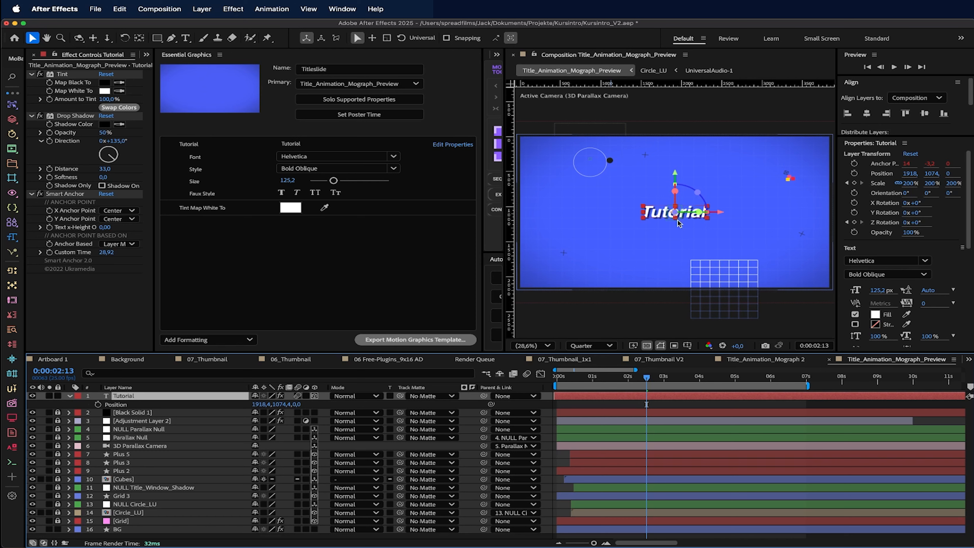
left_click_drag(117, 405, 256, 277)
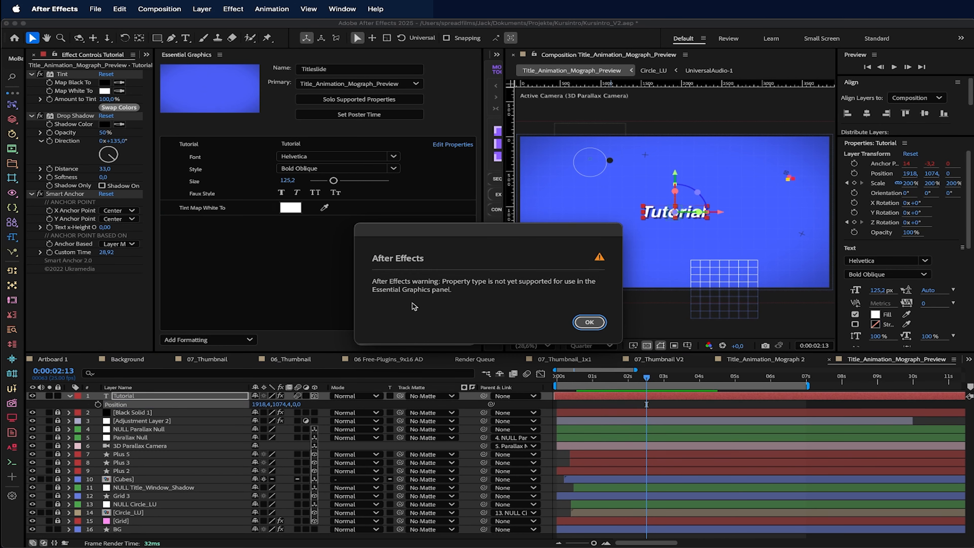
left_click(590, 323)
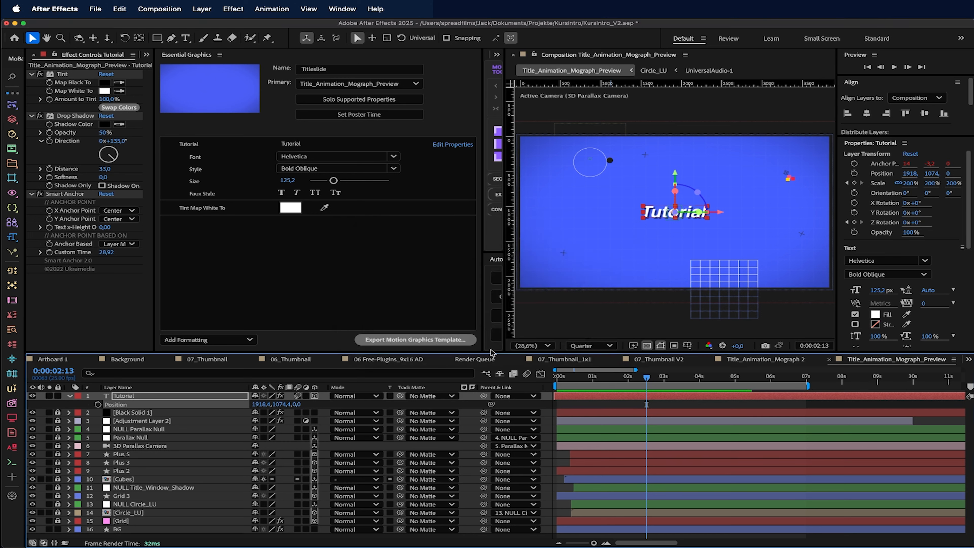
Create a new null object above the Tutorial layer and parent the Tutorial layer to it
left_click(209, 398)
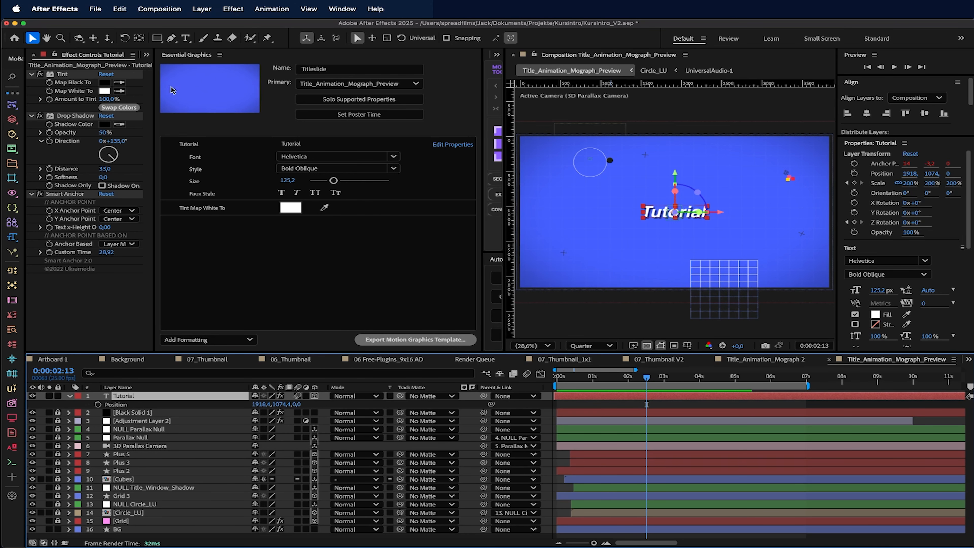
left_click(202, 9)
mouse_move(215, 27)
left_click(422, 80)
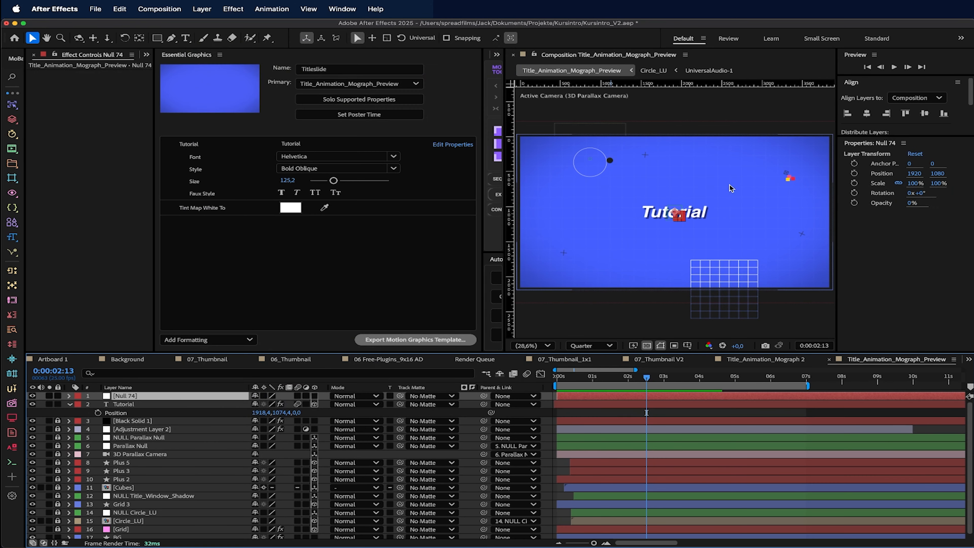
left_click(149, 405)
left_click_drag(483, 404, 169, 398)
Add the new null's Position property to the template, try moving it to 1657, 768 and undo the move
left_click(160, 398)
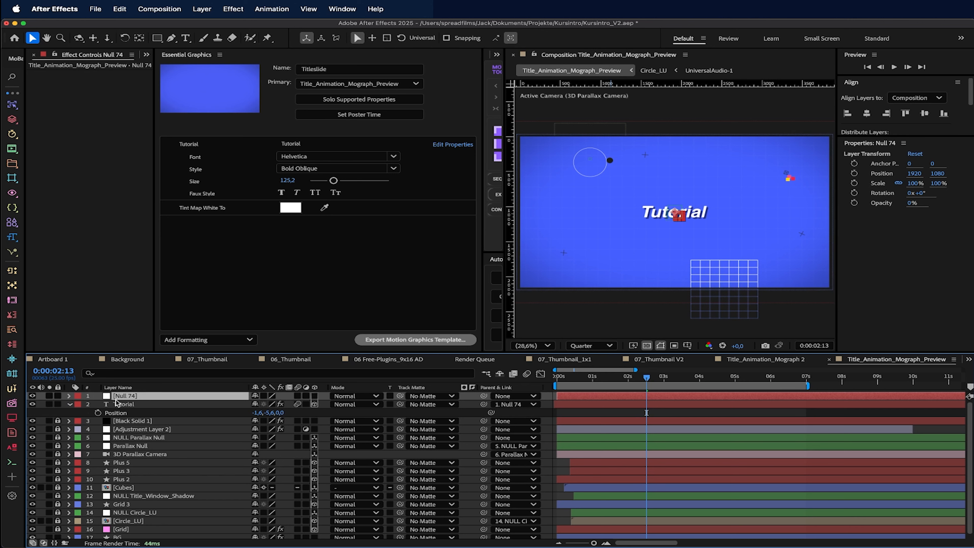
key("p")
left_click(158, 404)
left_click_drag(136, 408, 155, 240)
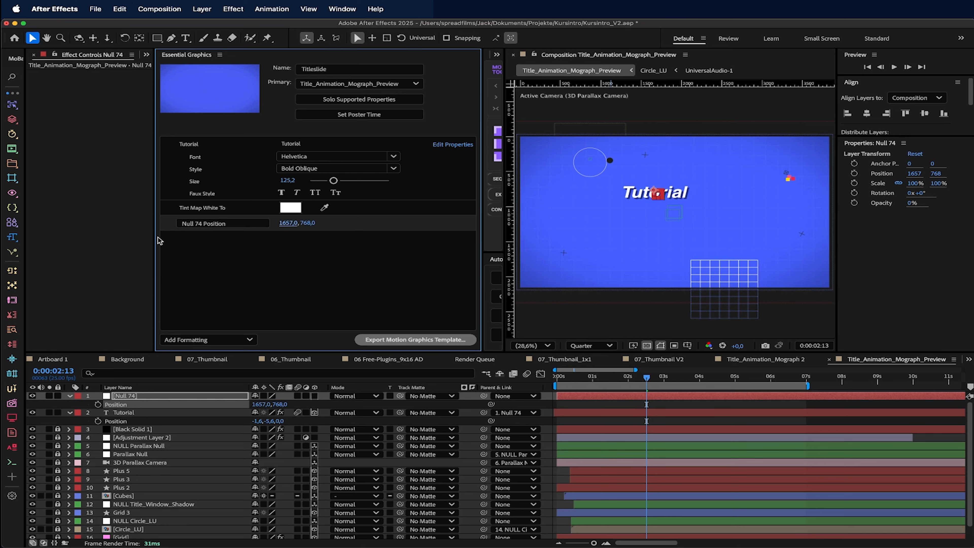
key("super+z")
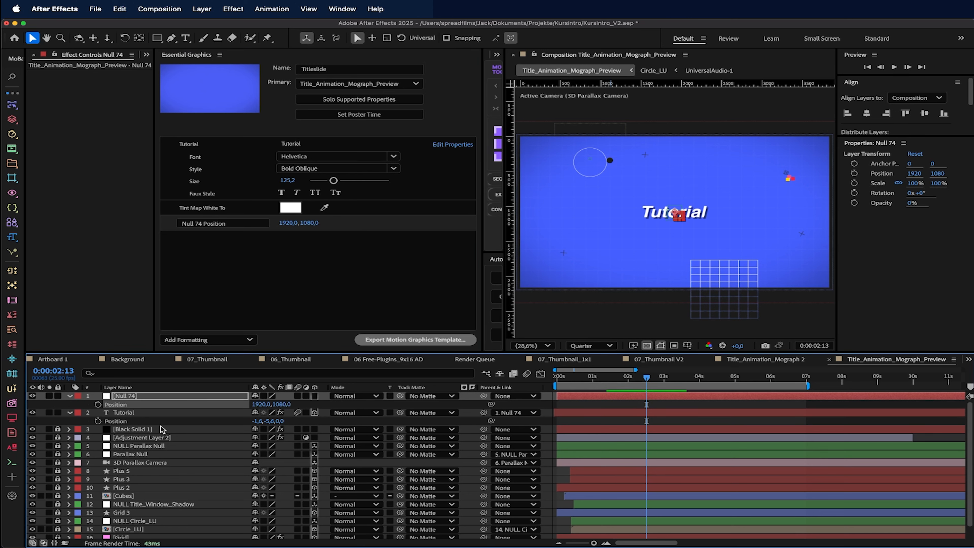
Add the new null's Scale property to the motion graphics template
left_click(160, 399)
key("s")
key("Return")
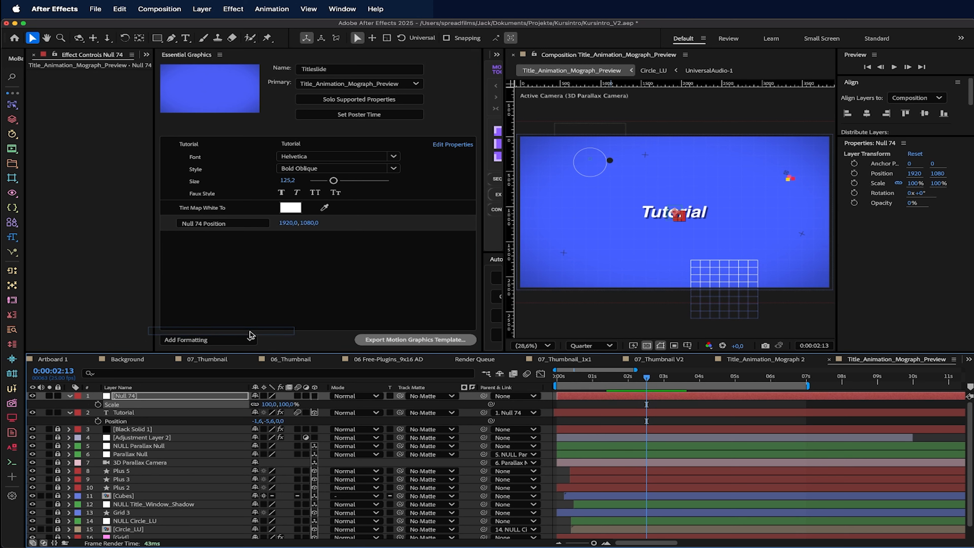
left_click_drag(169, 407, 333, 248)
key("super+z")
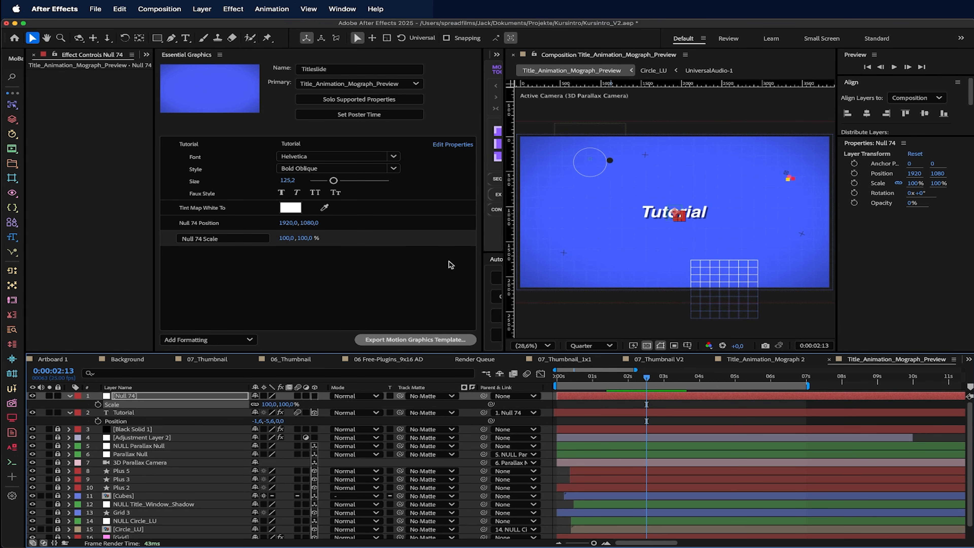
Add the Color property of the BG layer's Fill effect to the motion graphics template
left_click(709, 157)
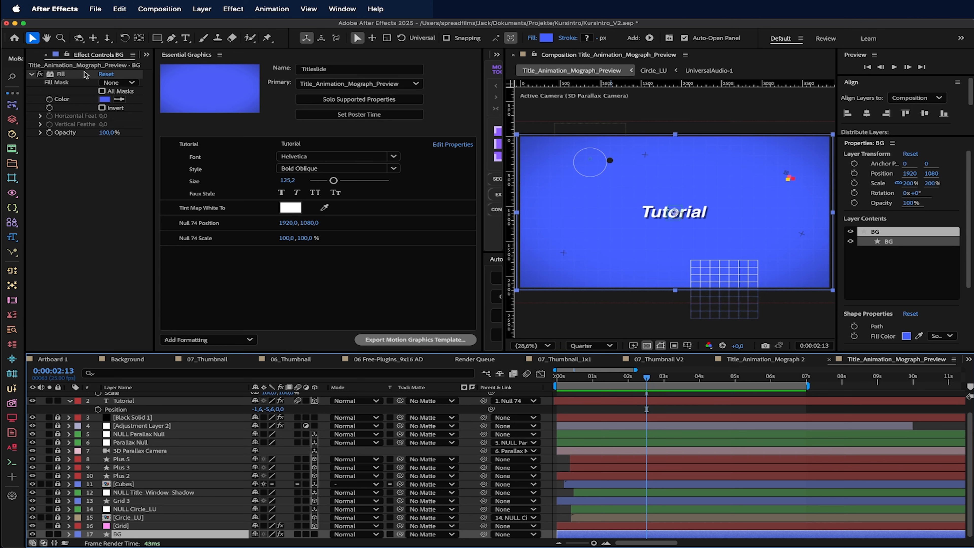
left_click(66, 103)
left_click(69, 533)
left_click(78, 526)
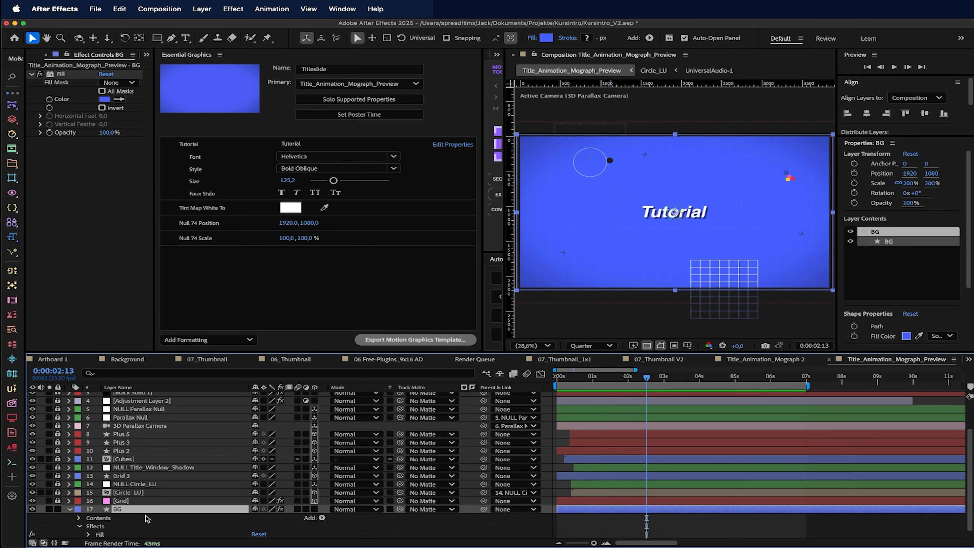
left_click(89, 526)
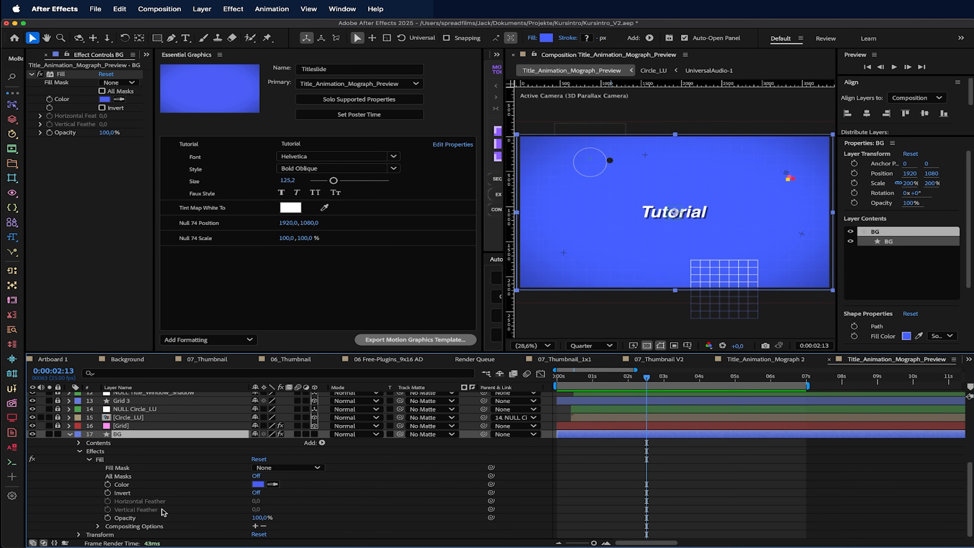
left_click_drag(122, 487, 299, 265)
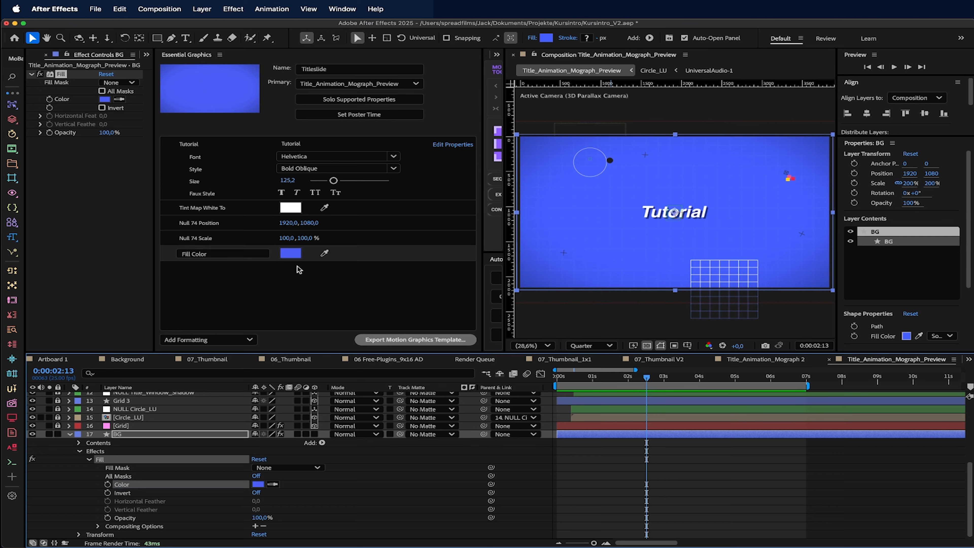
Try a green background through the template's Fill Color property, then undo the color change
left_click(292, 254)
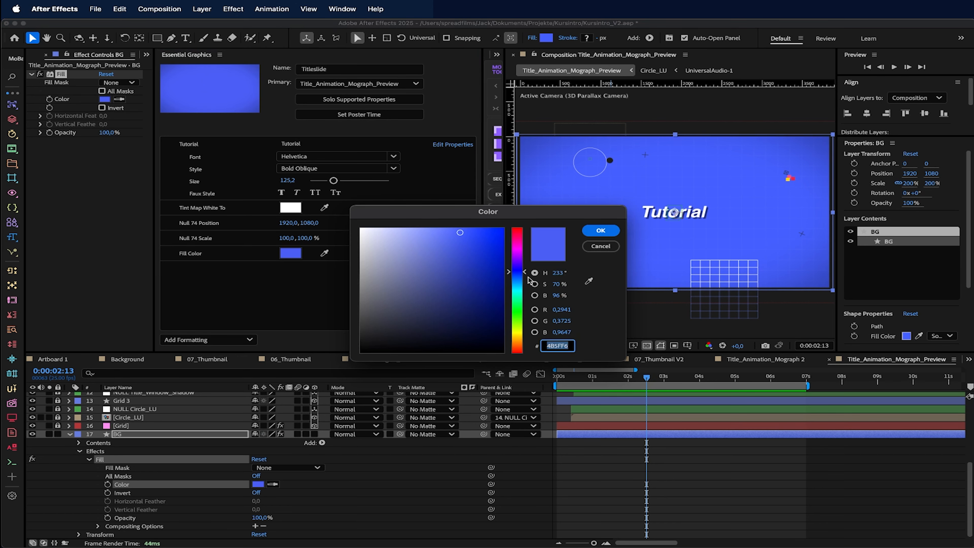
left_click_drag(517, 281, 517, 297)
left_click(599, 231)
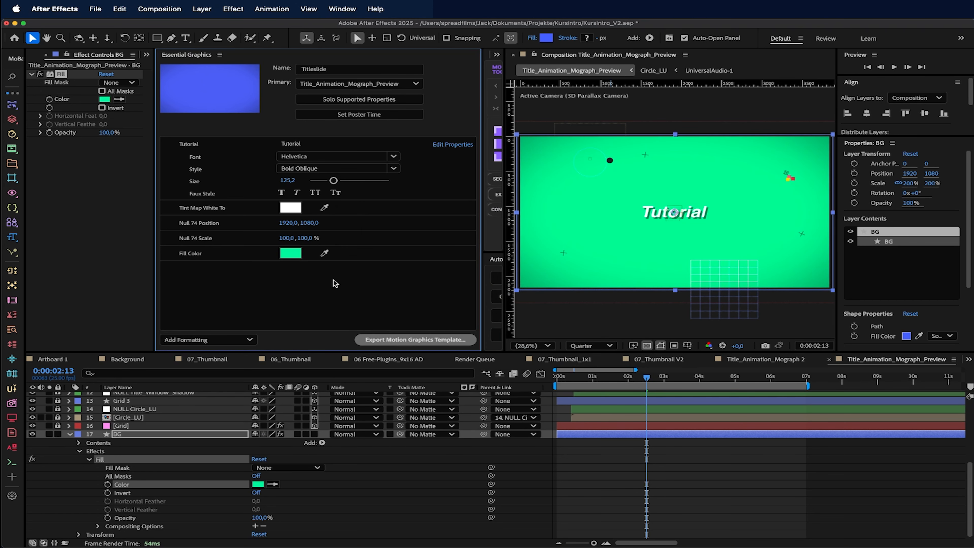
key("super+z")
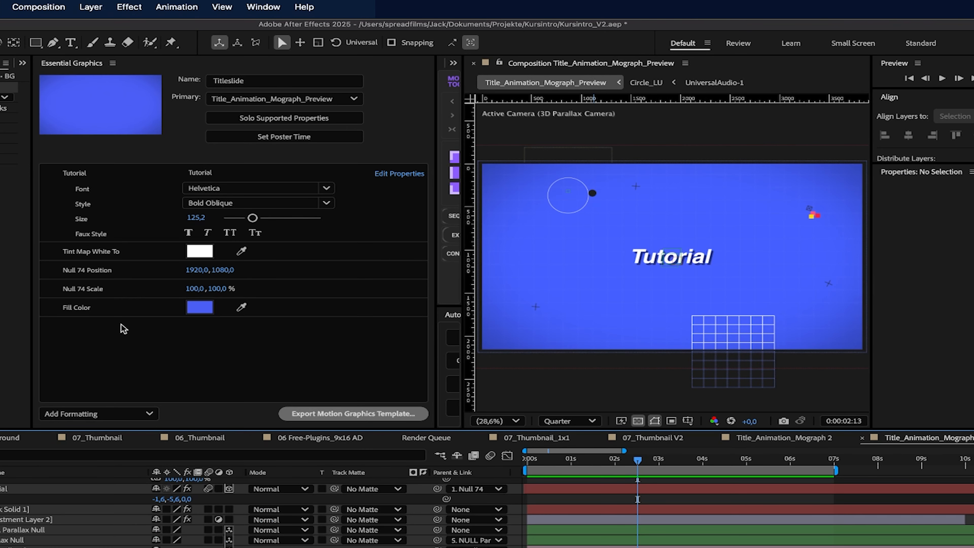
Rename the template's Tutorial source text property as "Text-Input"
double_click(116, 252)
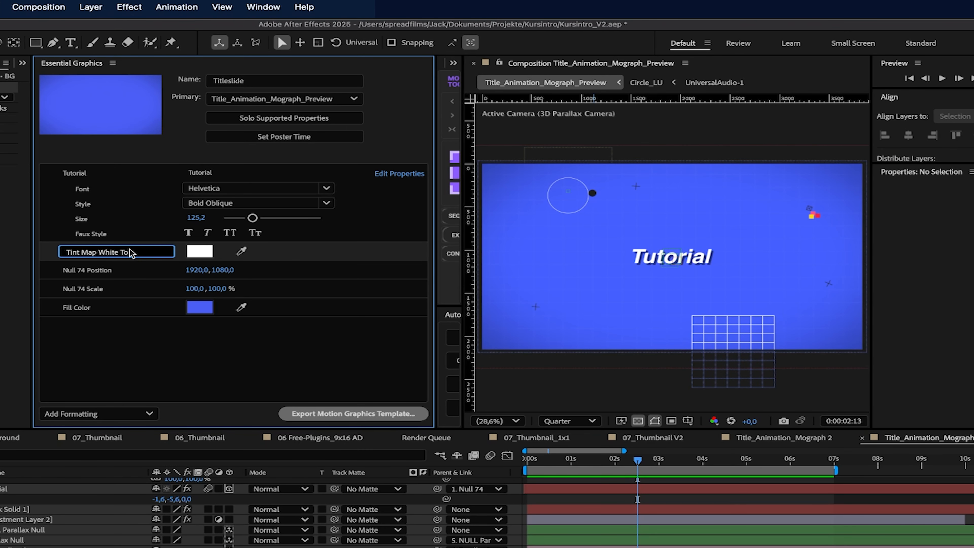
double_click(82, 173)
type("Text-Inp")
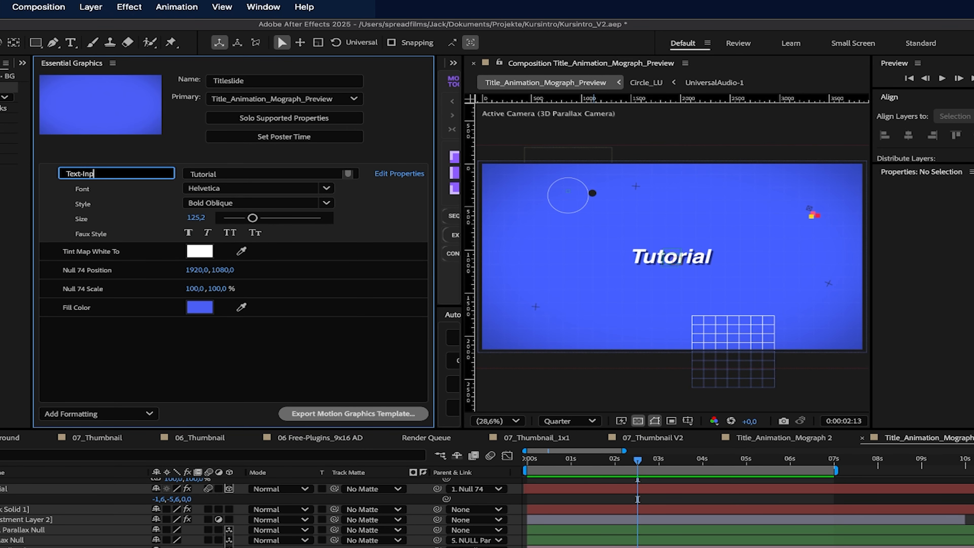
type("ut")
key("Return")
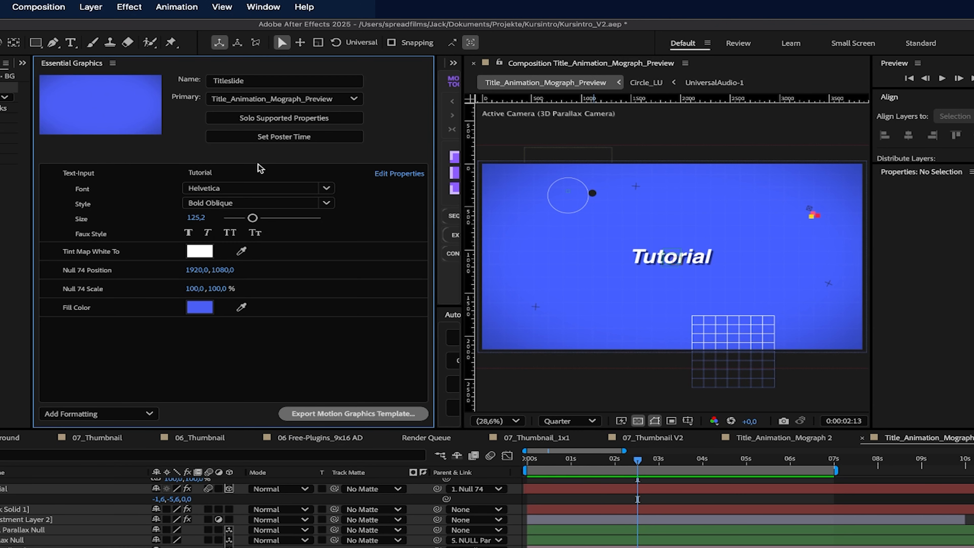
Rename the template's Tint Map White To, Null 74 Position and Null 74 Scale properties as "Text Font Color", "Text Position" and "Text Scale"
double_click(106, 251)
type("Text Font color")
key("Tab")
type("Text Position")
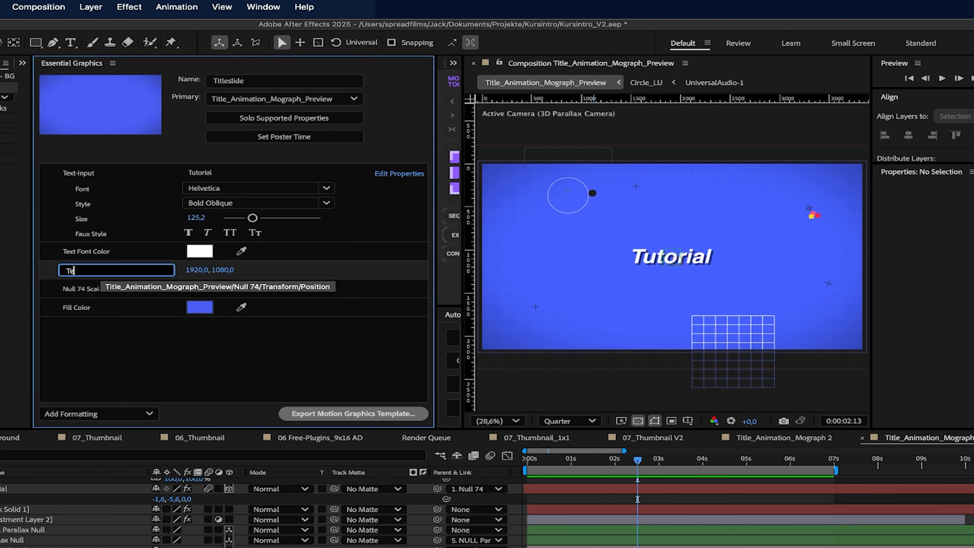
key("Tab")
double_click(106, 291)
type("Text Scale")
key("Return")
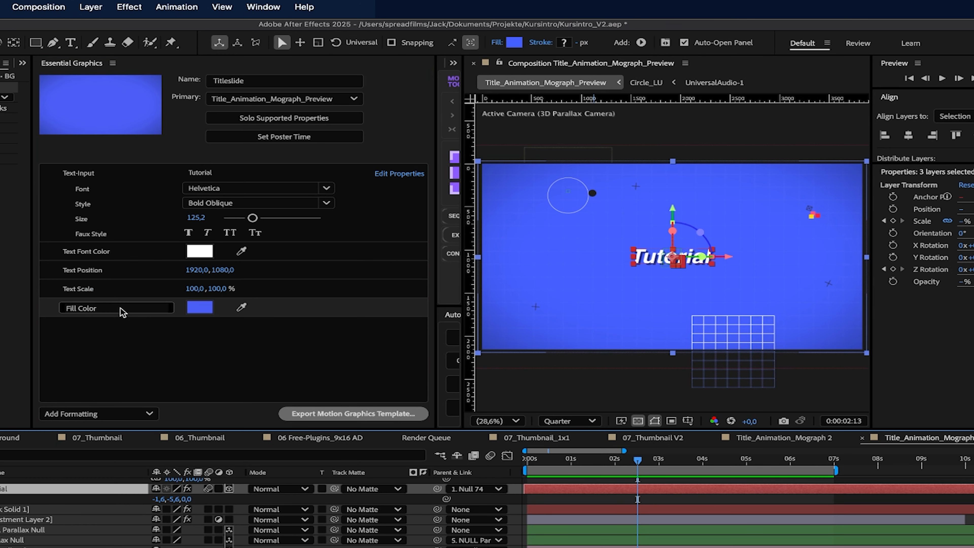
Rename the template's Fill Color property as "BG Color"
double_click(120, 308)
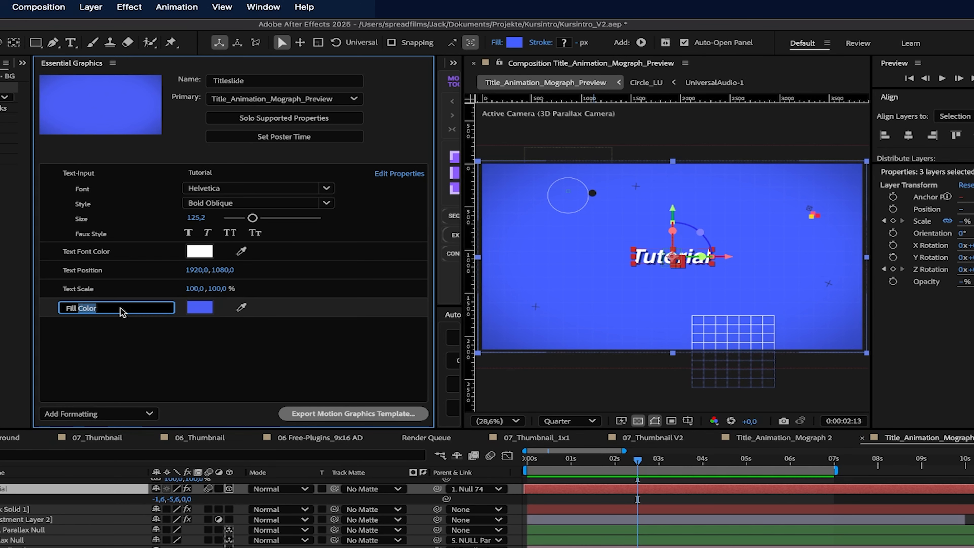
type("BG Color")
key("Return")
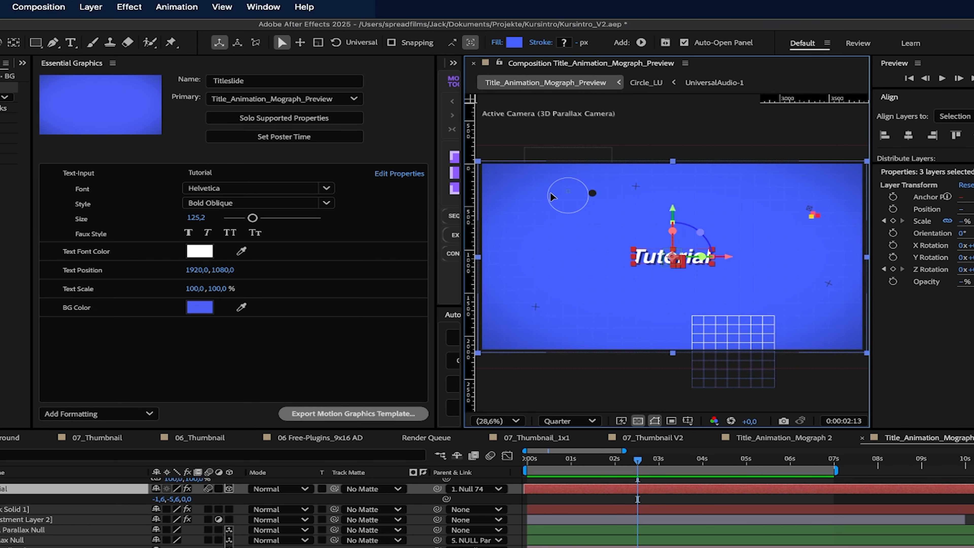
left_click(749, 383)
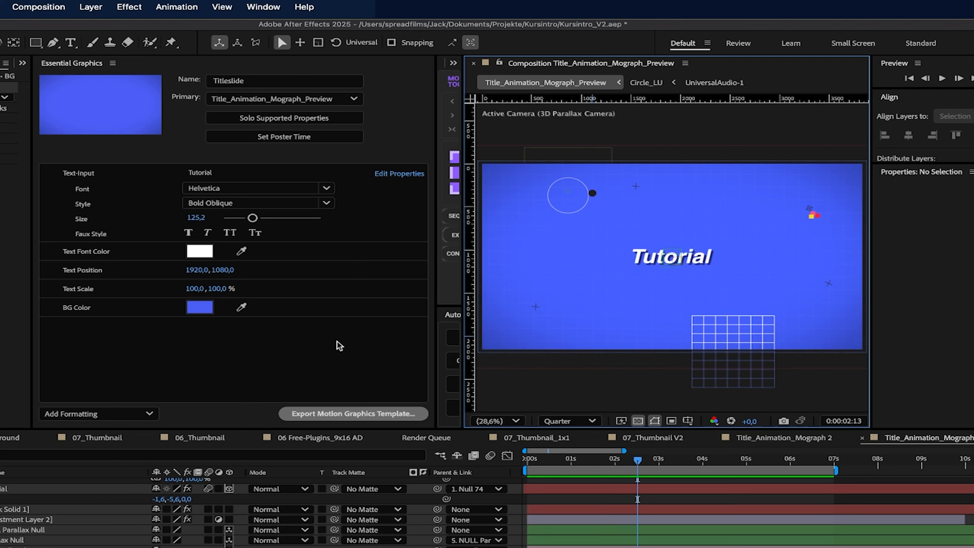
left_click(207, 363)
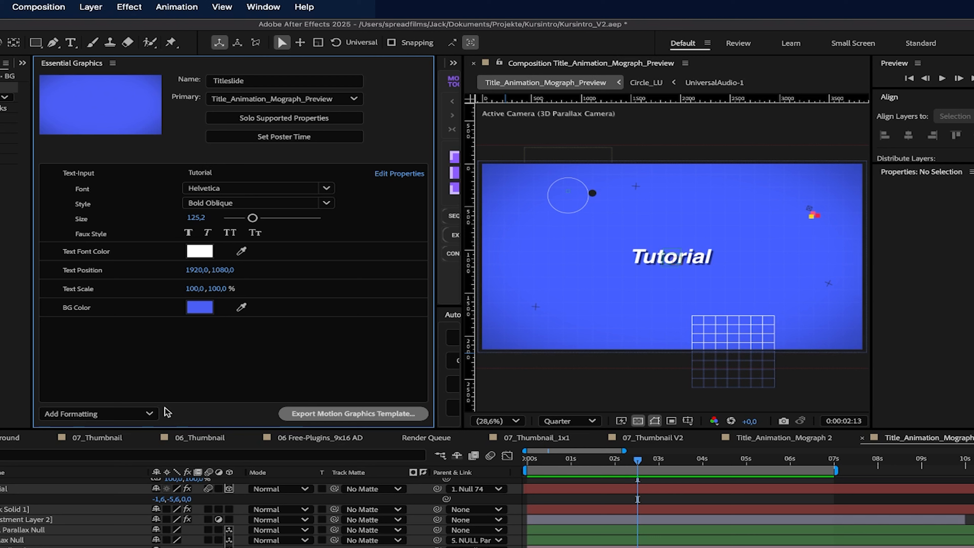
Add a group named "Text" to the motion graphics template
left_click(150, 414)
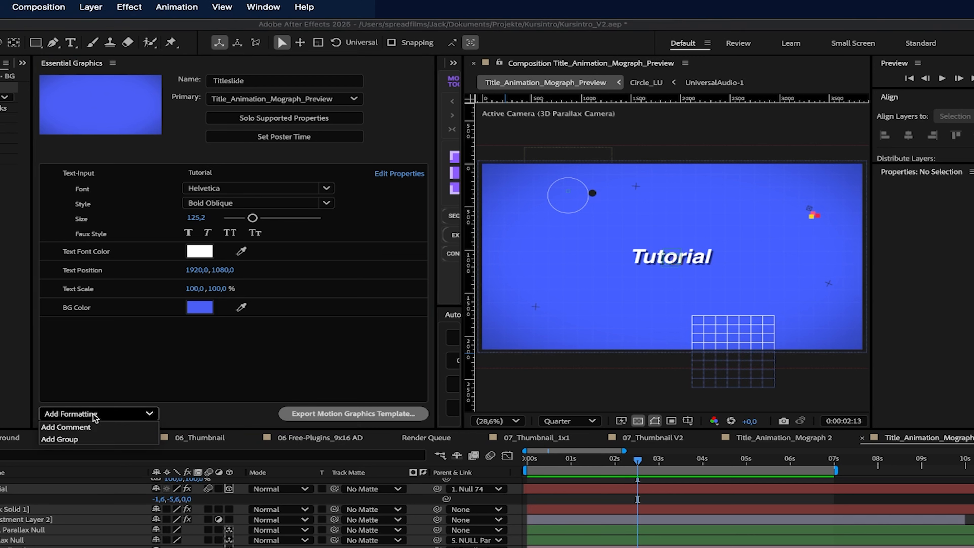
left_click(59, 439)
left_click(104, 328)
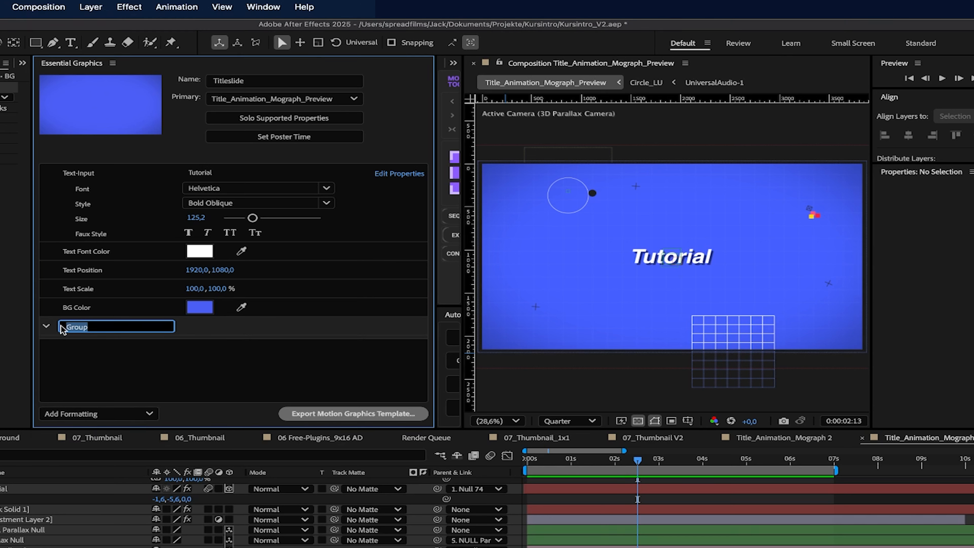
type("Text")
left_click(233, 342)
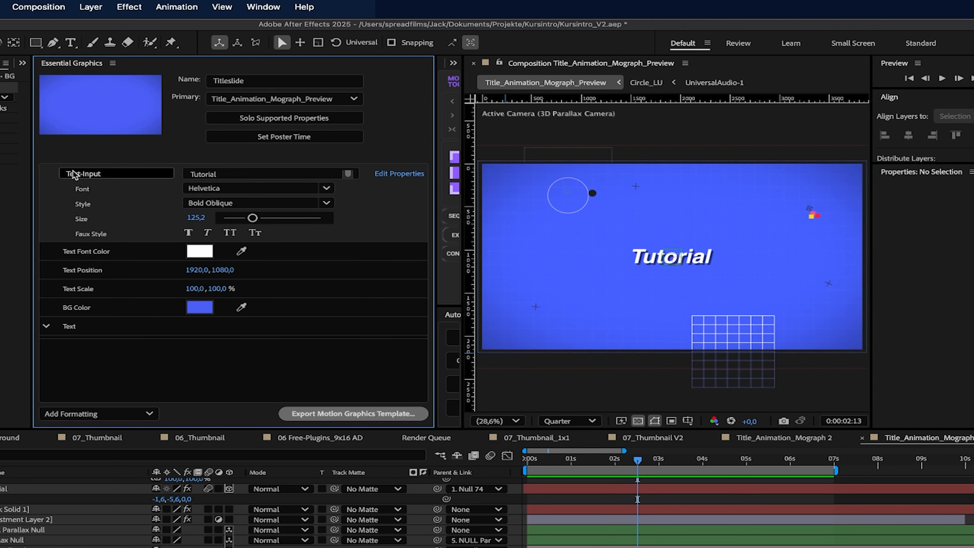
Move Text-Input, Text Font Color, Text Position and Text Scale into the Text group, then collapse the group
left_click_drag(69, 175, 90, 340)
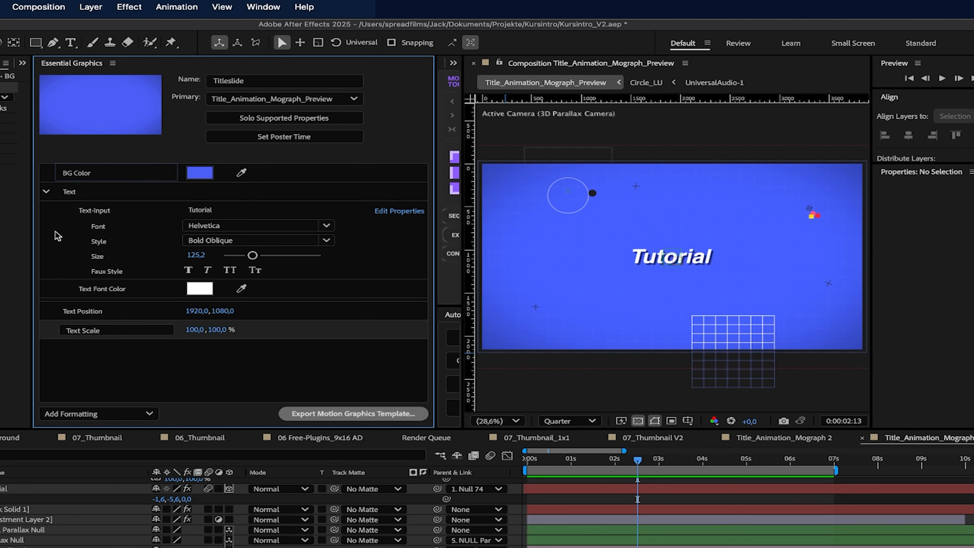
left_click(45, 191)
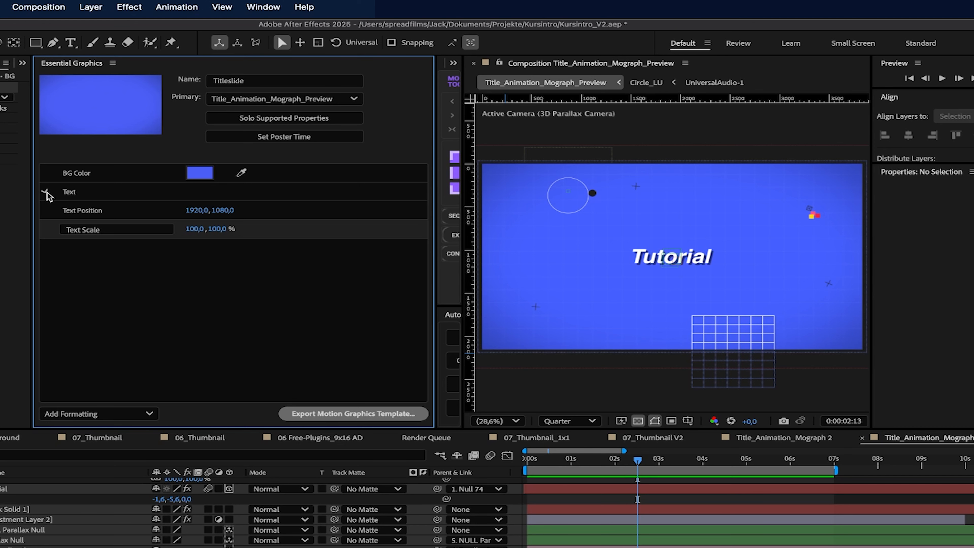
left_click(47, 192)
left_click_drag(96, 305, 101, 297)
left_click_drag(95, 332, 101, 326)
left_click(47, 191)
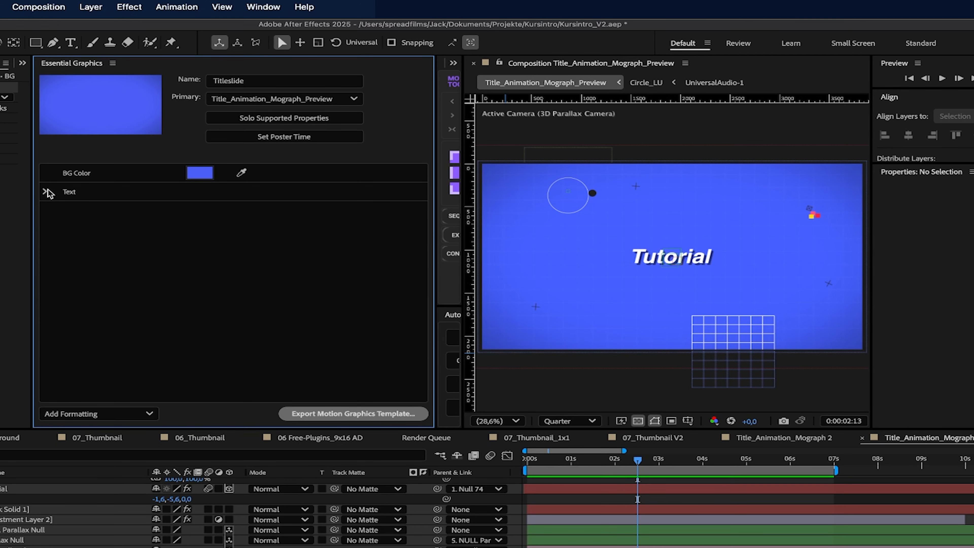
Add a second group named "BG" to the motion graphics template
left_click(138, 414)
left_click(134, 439)
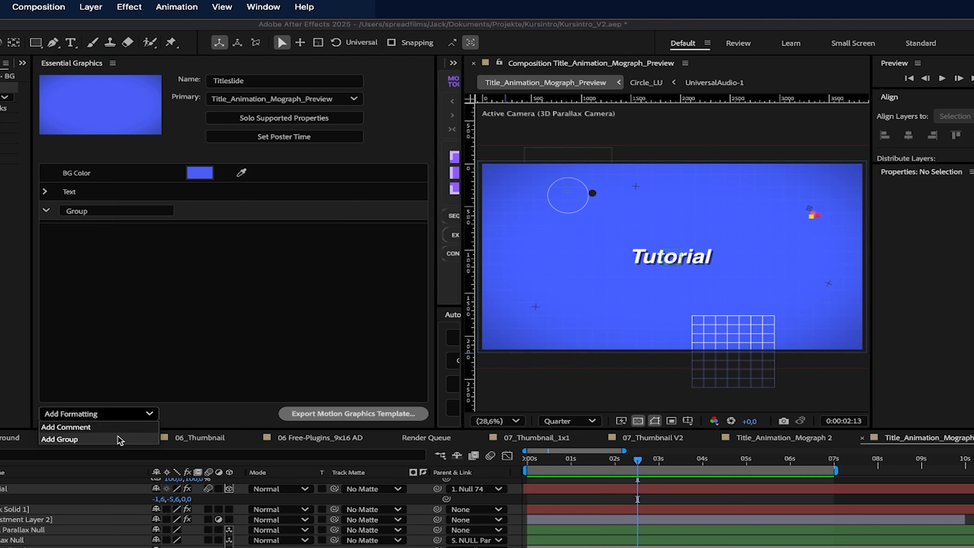
double_click(78, 211)
type("BG")
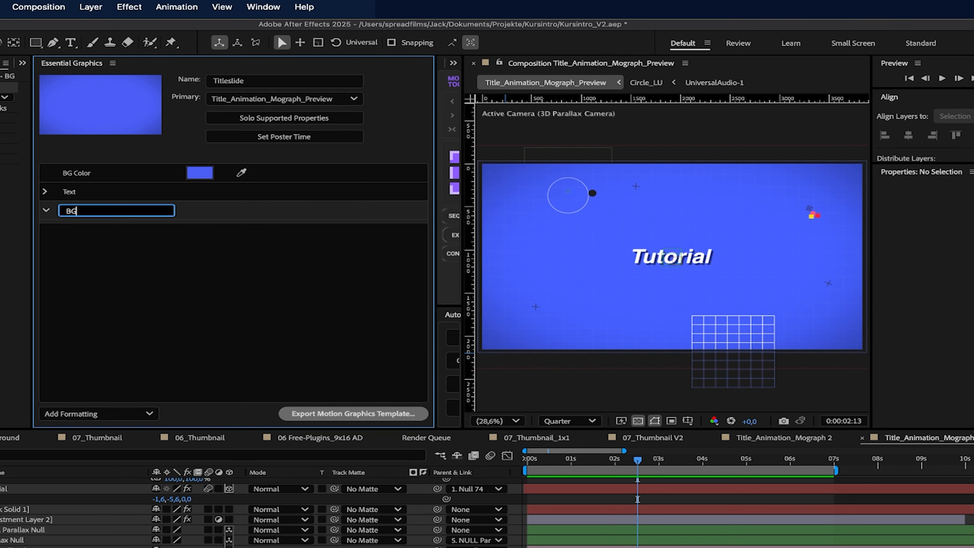
key("Return")
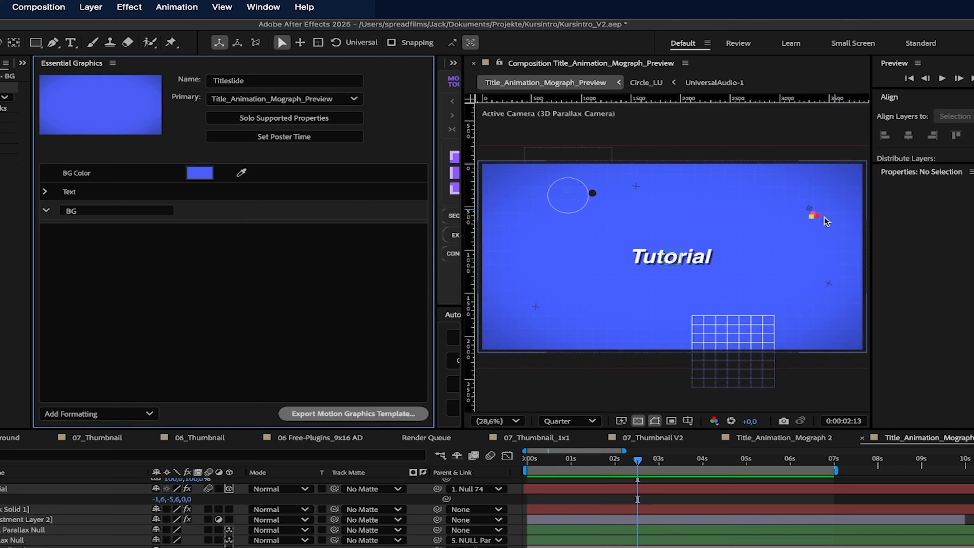
Move the BG Color property into the BG group and expand both the Text and BG groups
left_click(89, 174)
left_click_drag(89, 176, 77, 210)
left_click(44, 191)
left_click(45, 173)
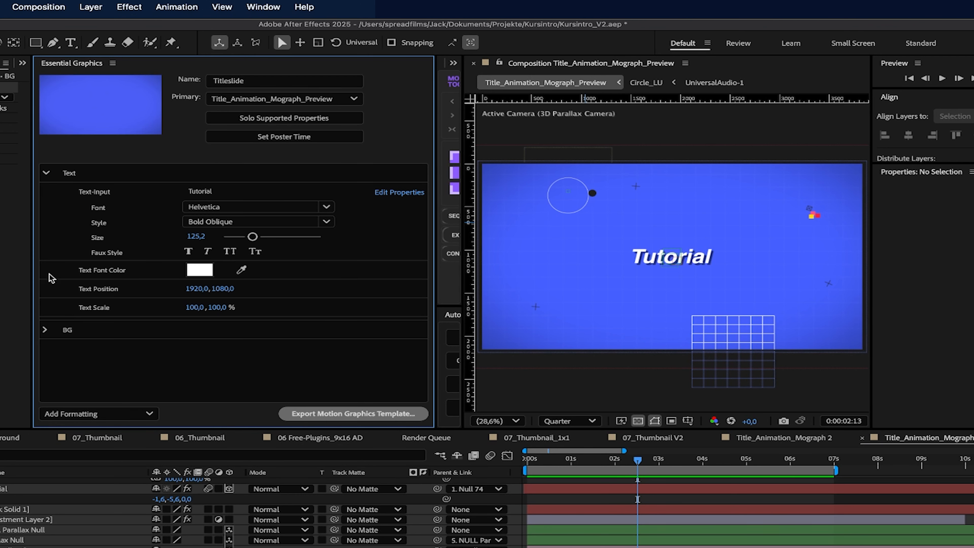
left_click(45, 330)
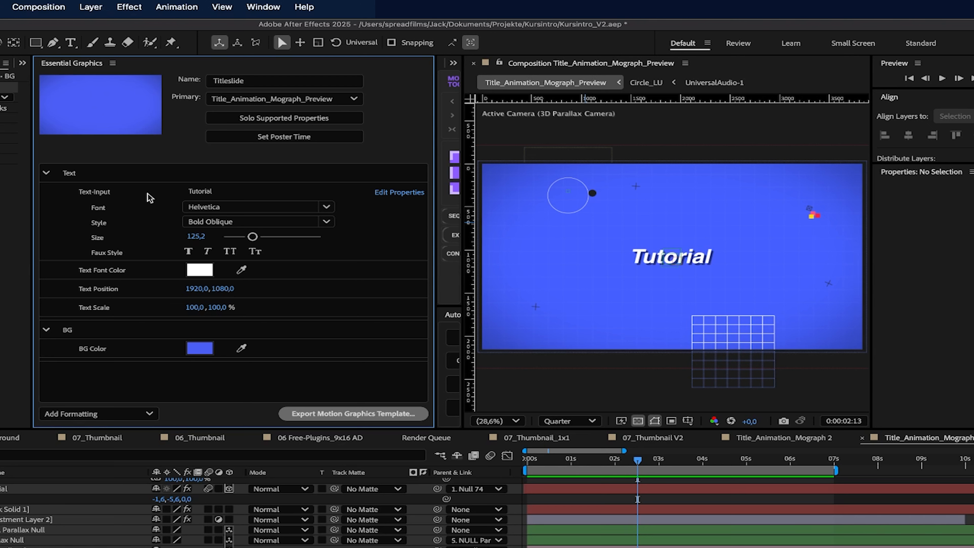
left_click(45, 173)
left_click(46, 173)
left_click(46, 173)
left_click(45, 191)
left_click(45, 192)
left_click(46, 173)
Play the animation to 0:00:03:07 and set that frame as the template's poster time
left_click(317, 141)
key("space")
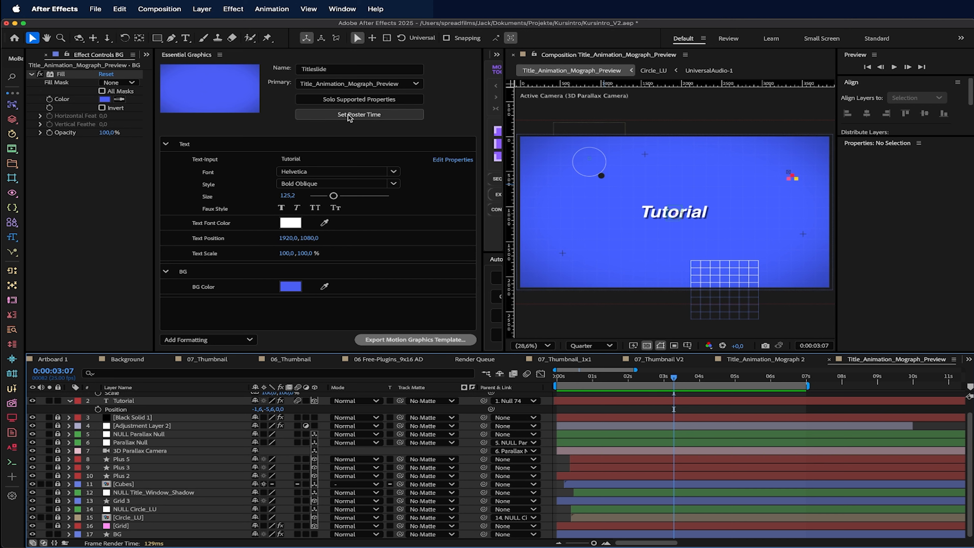
left_click(357, 115)
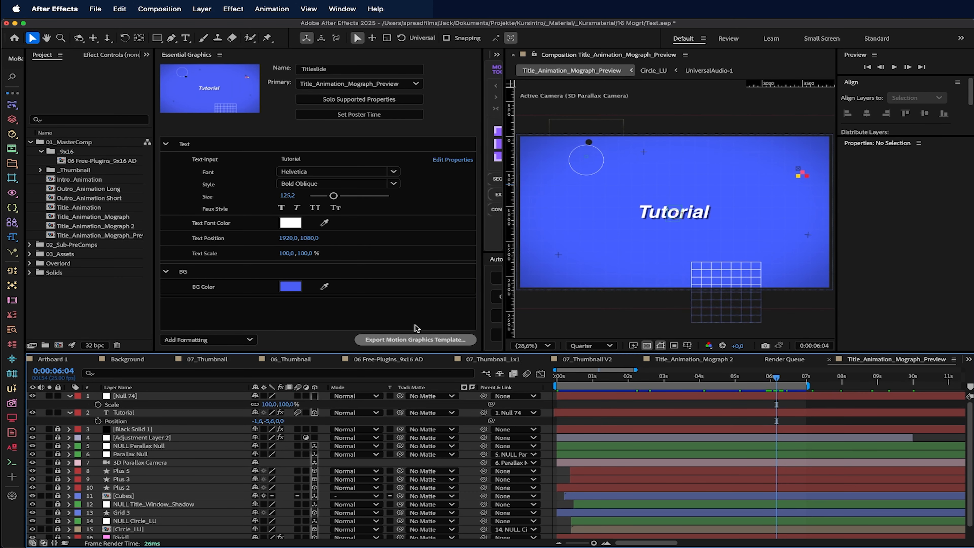
Try to trim the composition to the work area ending at 0:00:07:00
left_click_drag(794, 379, 803, 379)
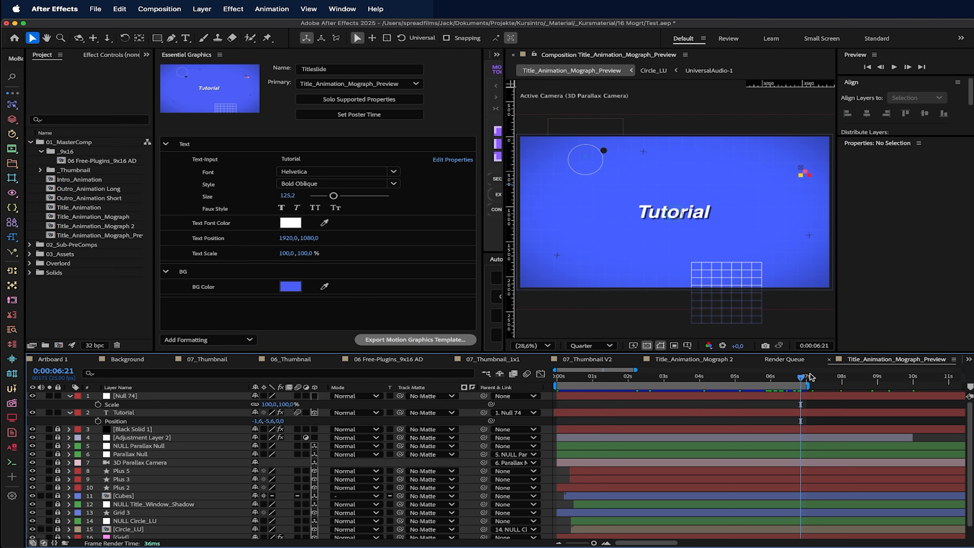
mouse_move(801, 379)
left_mouse_down()
mouse_move(707, 380)
mouse_move(806, 388)
left_mouse_up()
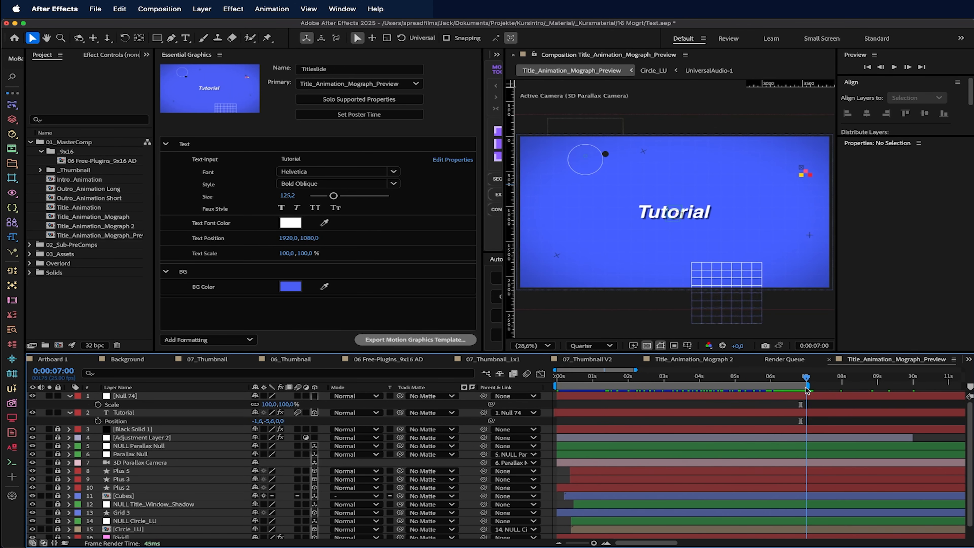
right_click(797, 387)
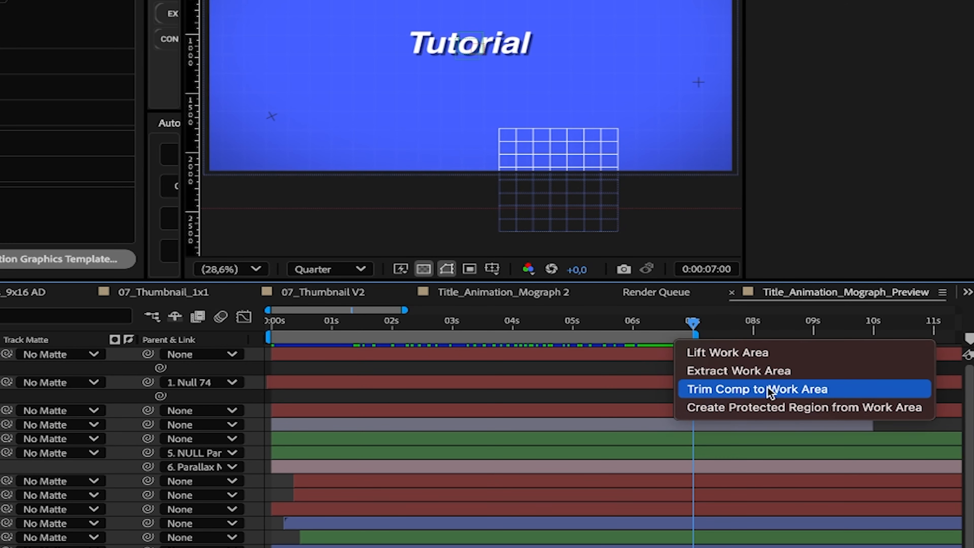
left_click(766, 390)
left_click(883, 329)
mouse_move(918, 380)
left_mouse_down()
mouse_move(960, 379)
mouse_move(627, 377)
mouse_move(918, 387)
left_mouse_up()
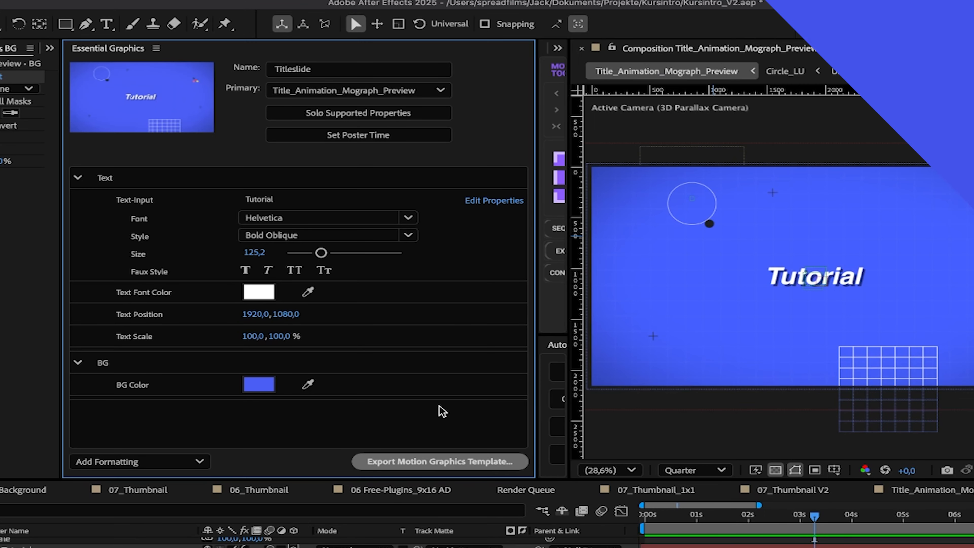
Start the motion graphics template export to the local drive, with Titleslide.mogrt in the 16 Mogrt folder as destination
left_click(414, 462)
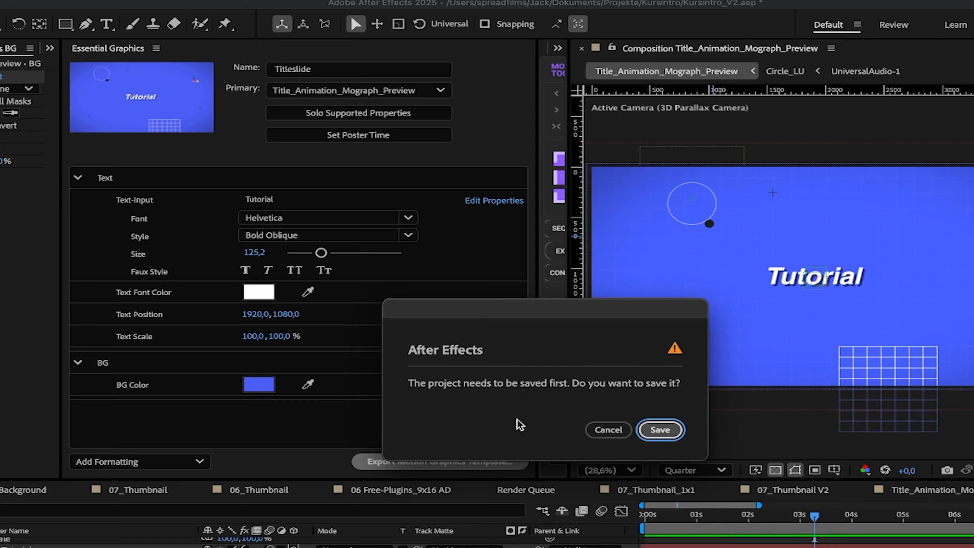
left_click(605, 429)
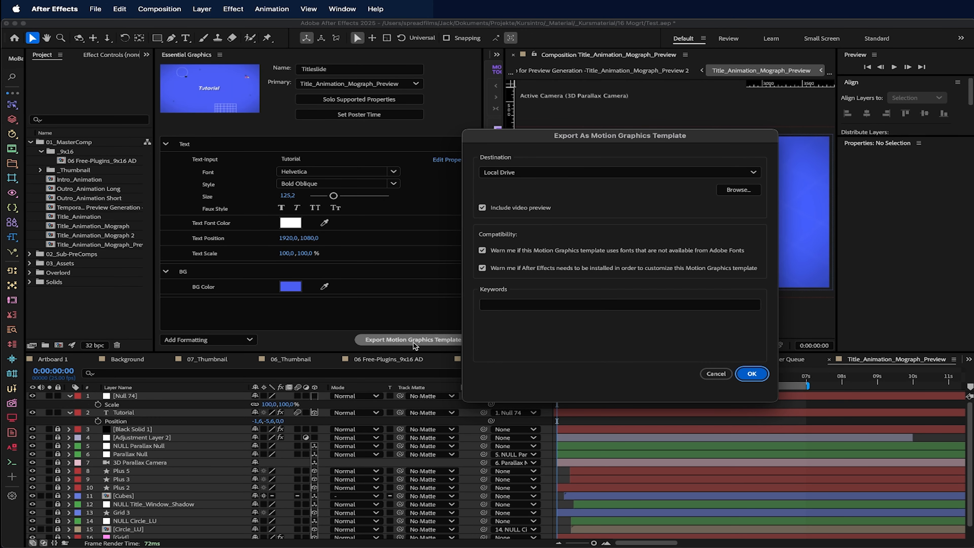
left_click_drag(593, 137, 391, 119)
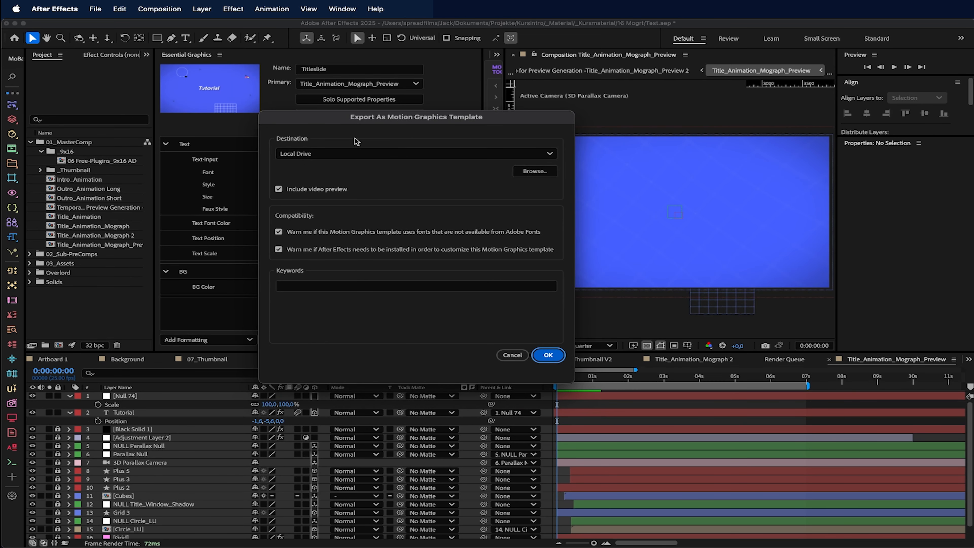
left_click(535, 171)
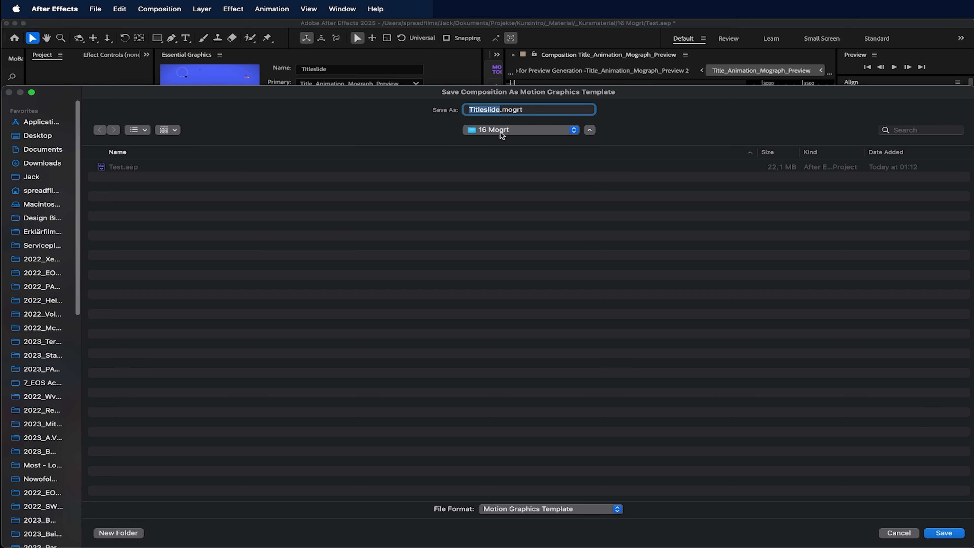
left_click(942, 533)
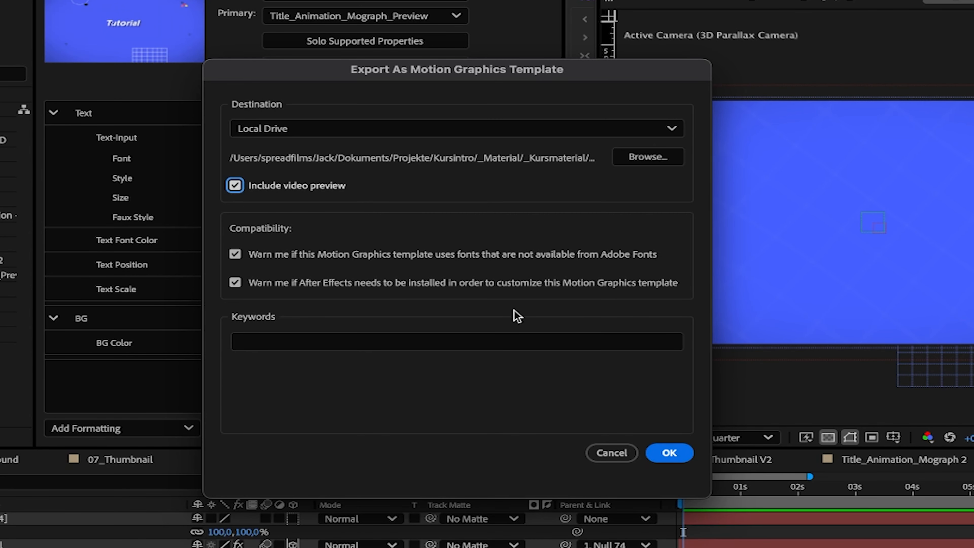
Export the template with the video preview and both compatibility warnings enabled, continuing despite the unsynced Helvetica Bold Oblique font
left_click(669, 452)
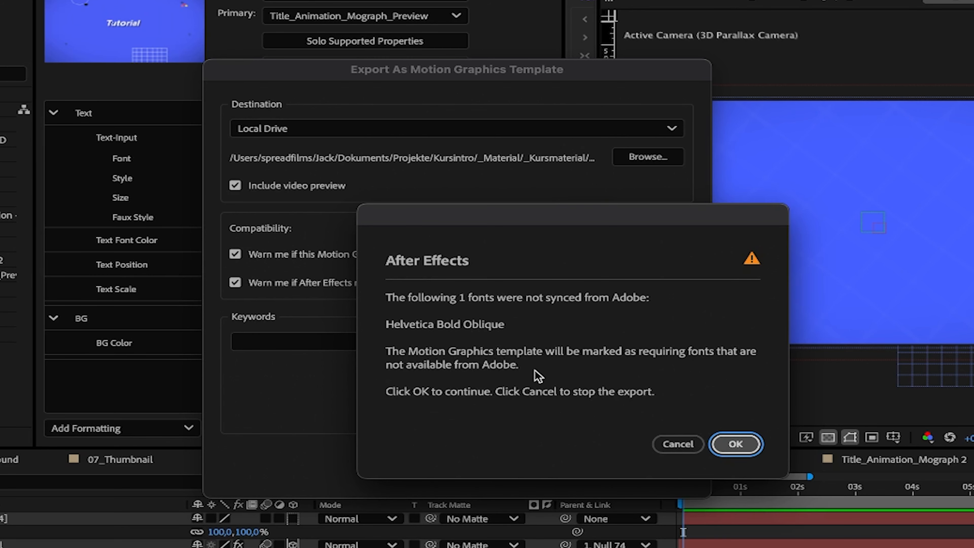
left_click_drag(610, 219, 569, 248)
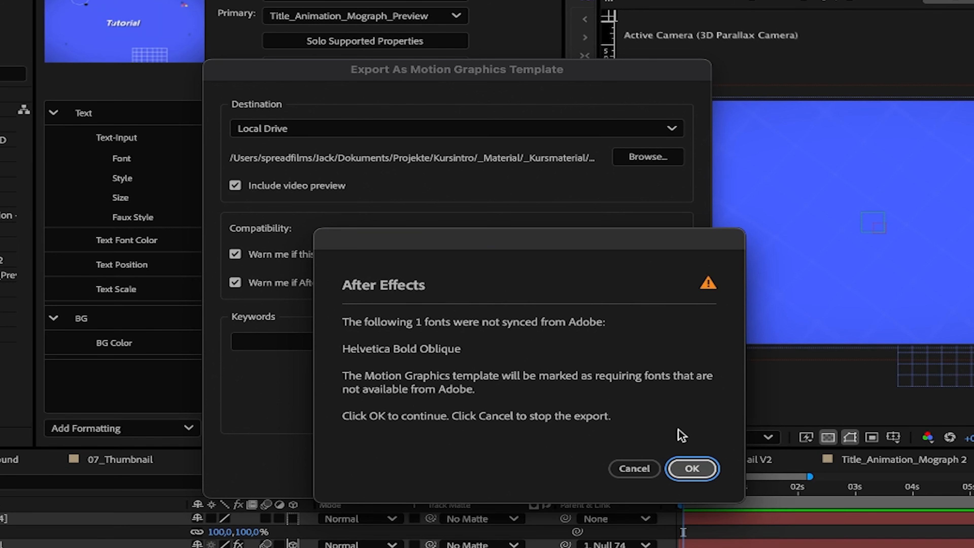
left_click(691, 467)
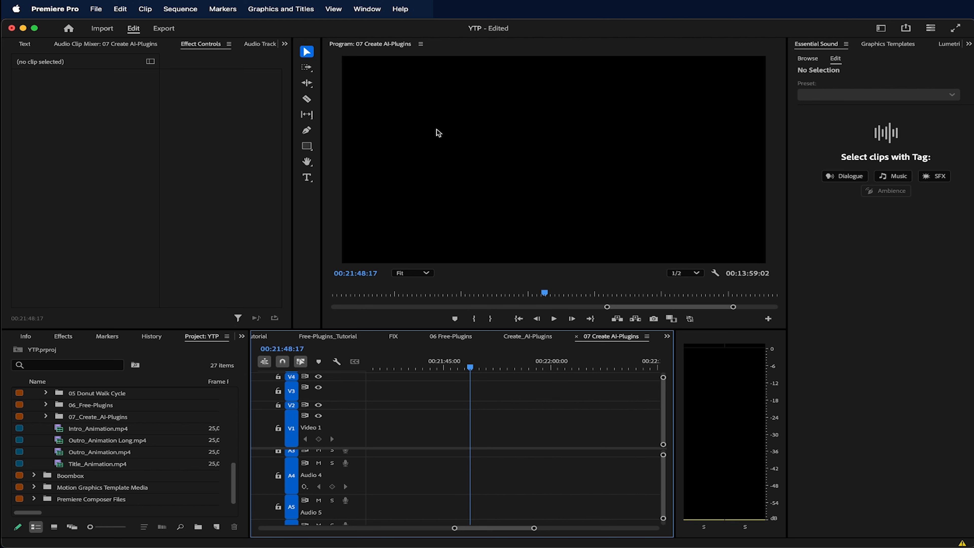
Switch to Premiere Pro, show the Graphics Templates panel and widen it to two columns of templates
left_click(372, 12)
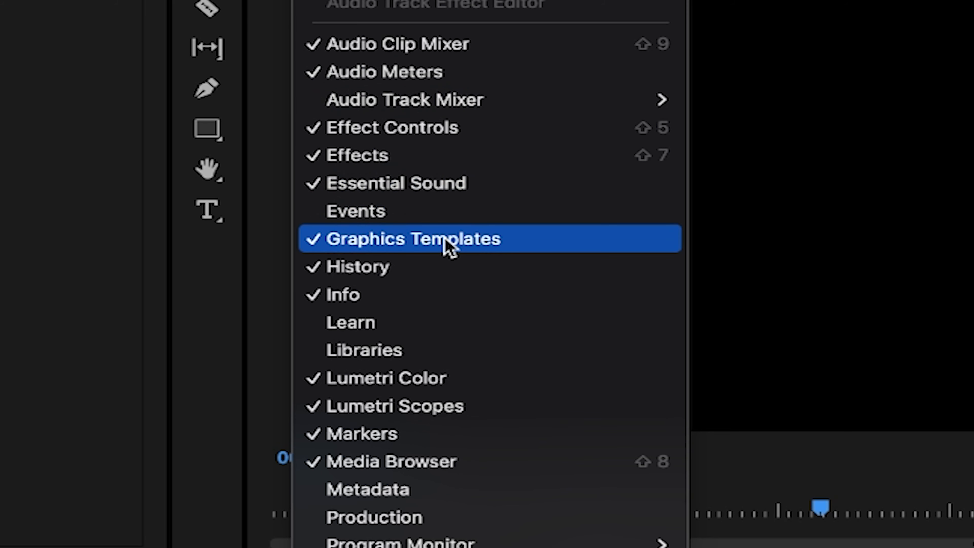
left_click(444, 240)
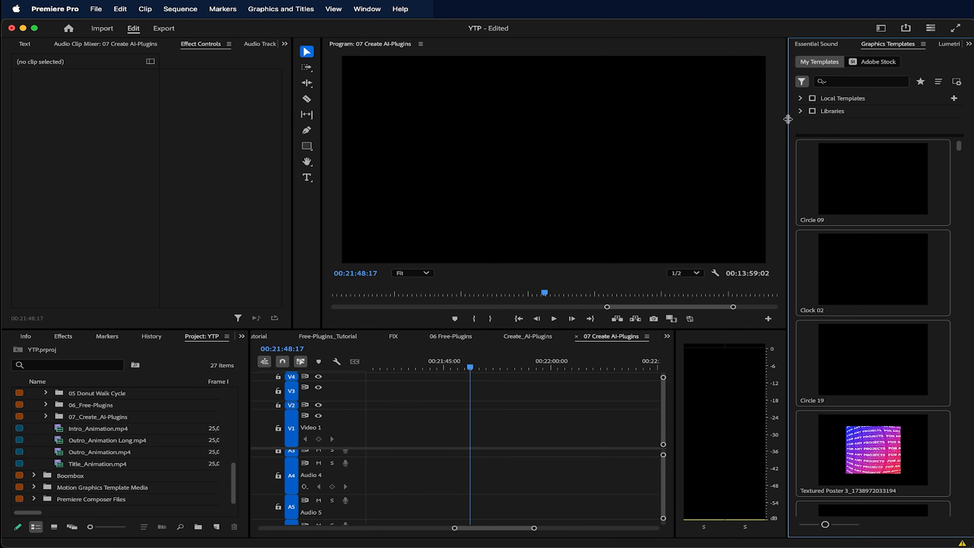
left_click_drag(789, 117, 694, 117)
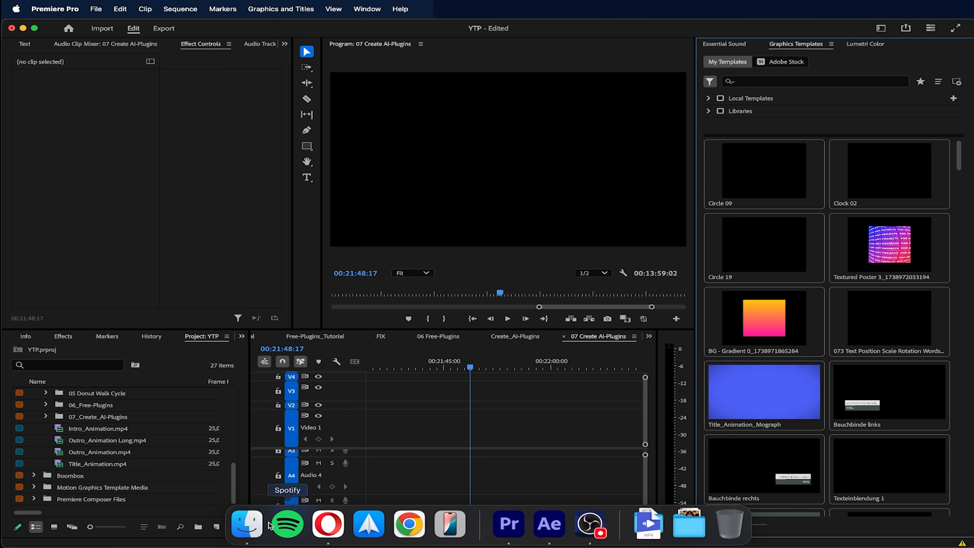
Import the exported Titleslide template file from Finder into Premiere Pro's graphics templates
left_click(253, 524)
left_click_drag(69, 223, 949, 225)
left_click(949, 225)
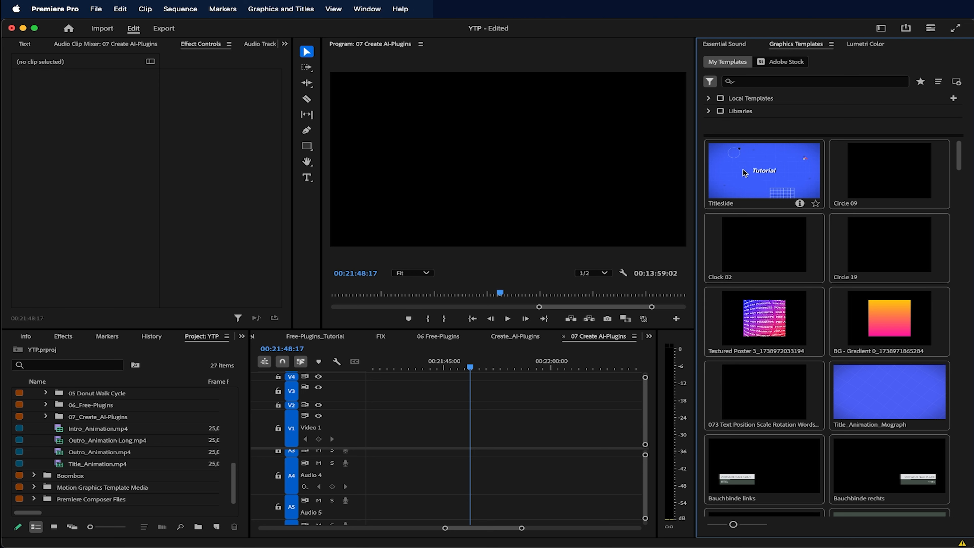
Add the Titleslide template to the Video 1 track at 00:21:48:17, preview a frame of it and select the clip
left_click_drag(785, 166, 486, 393)
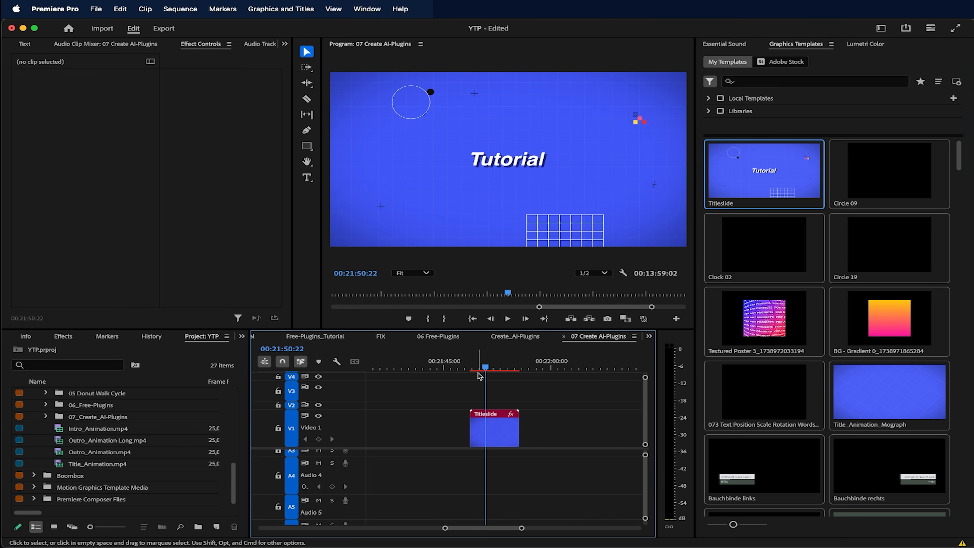
left_click_drag(486, 369, 483, 369)
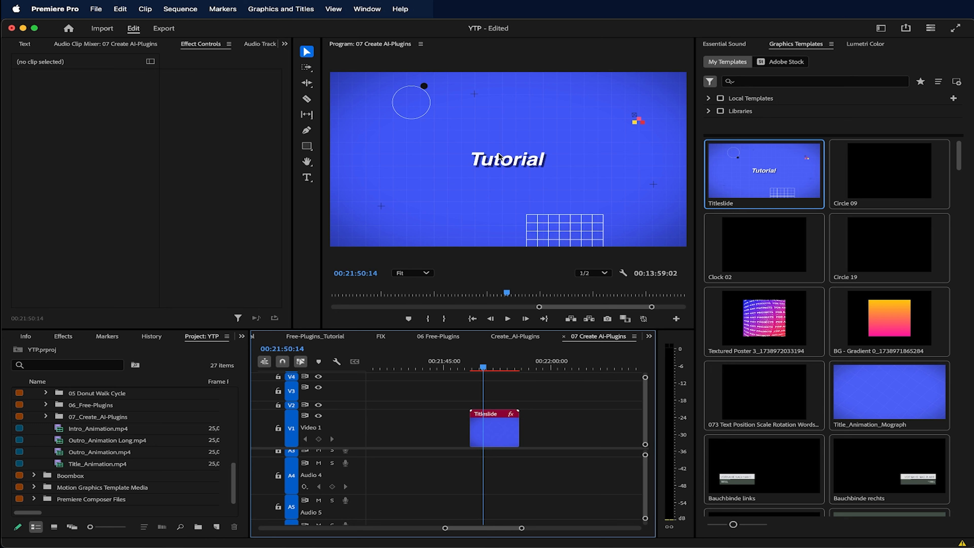
left_click(489, 431)
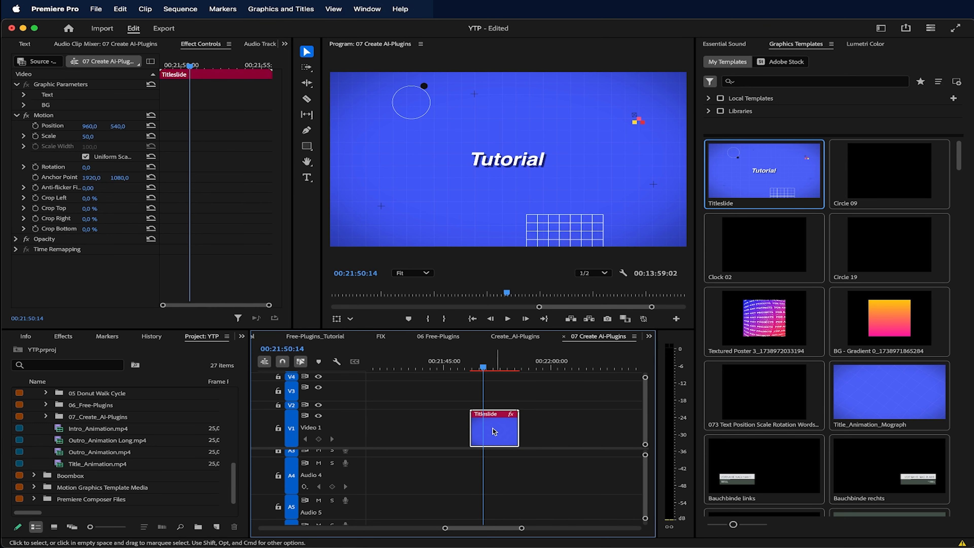
Collapse the clip's Motion settings and change its Text-Input to "Welcome to the Tutorial"
left_click(366, 9)
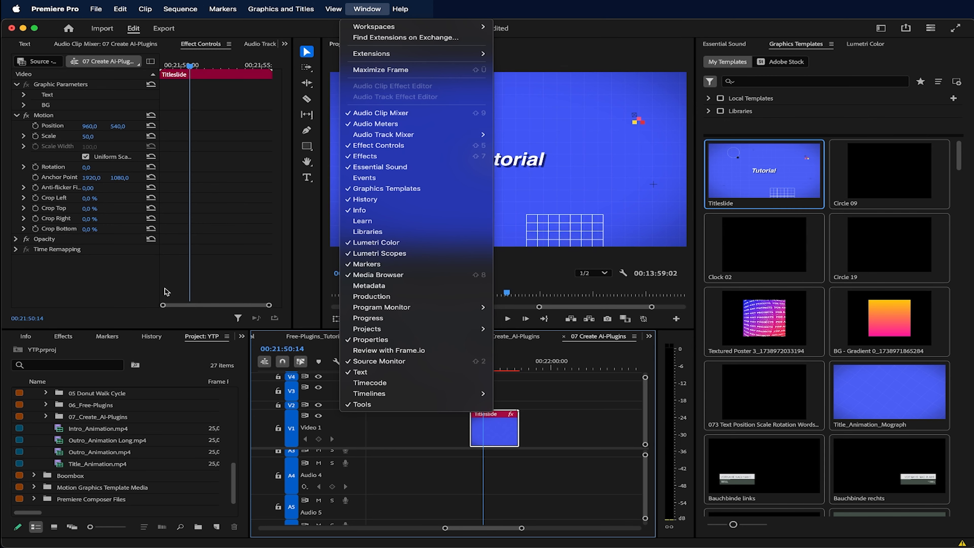
left_click(133, 286)
left_click(17, 115)
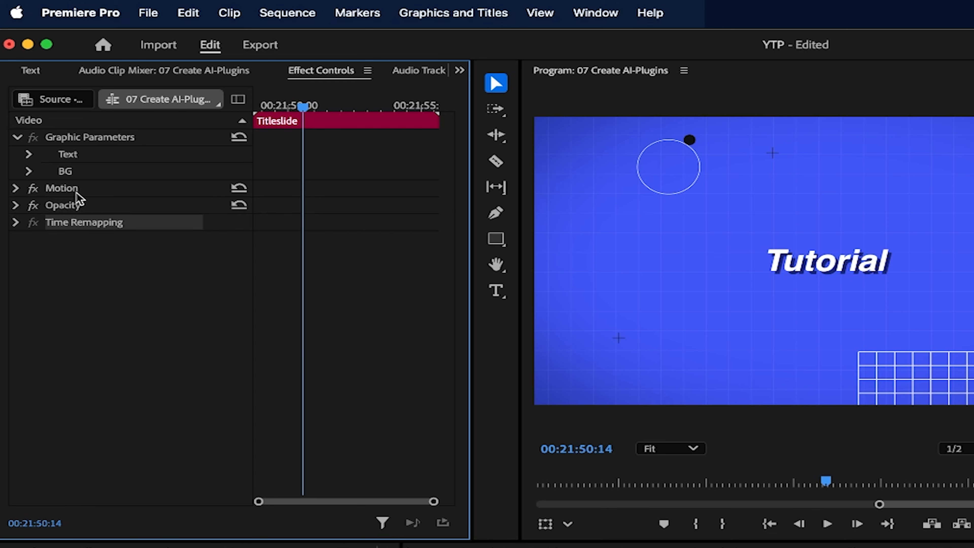
left_click(49, 116)
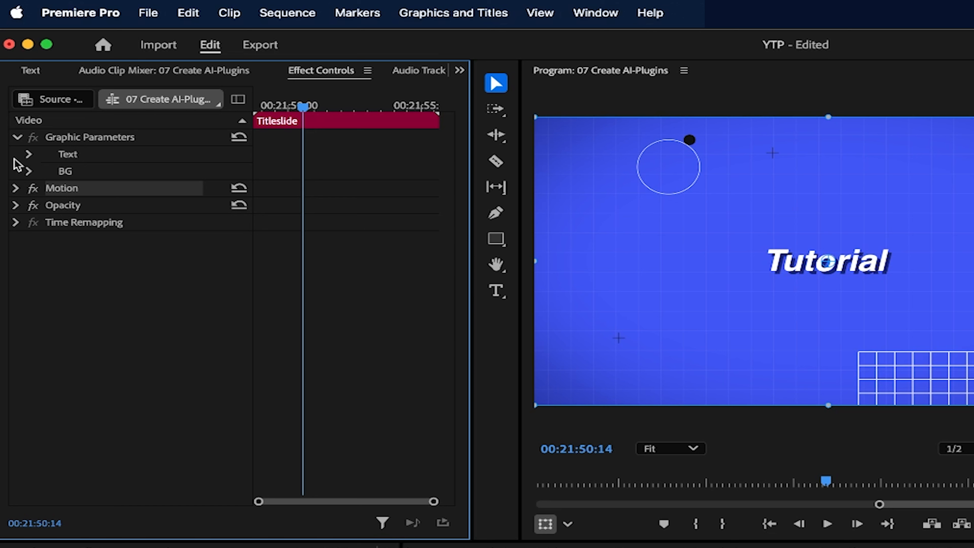
left_click(29, 155)
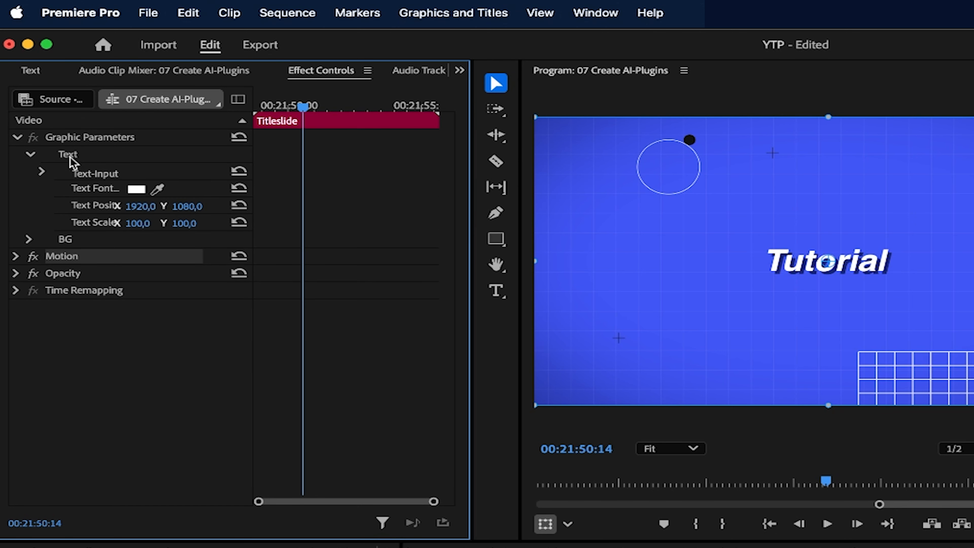
left_click(37, 174)
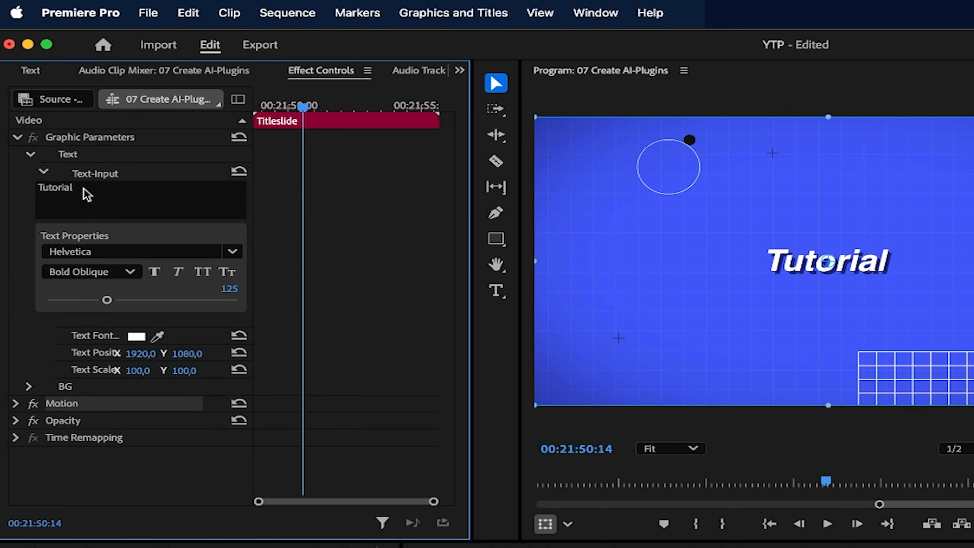
left_click(118, 195)
left_click_drag(147, 191, 1, 185)
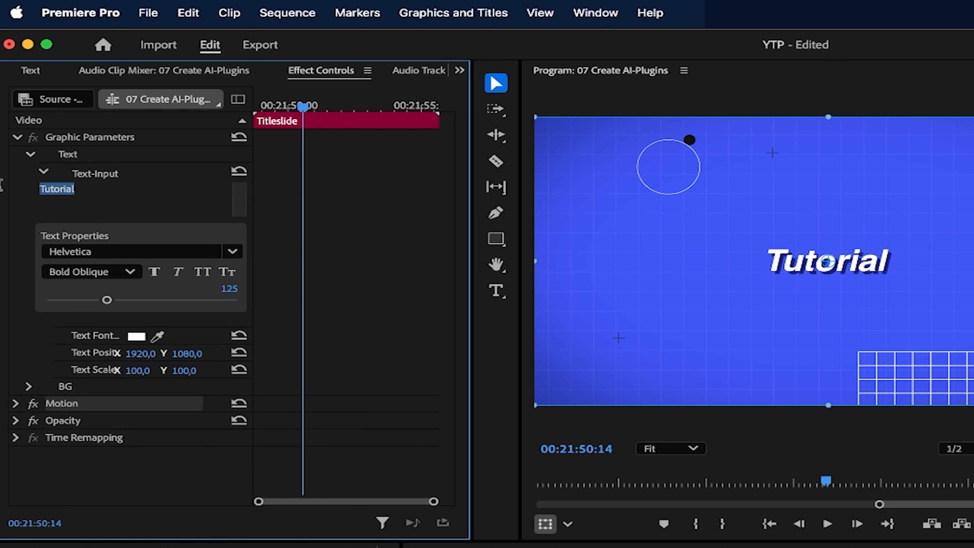
type("Welcome to the")
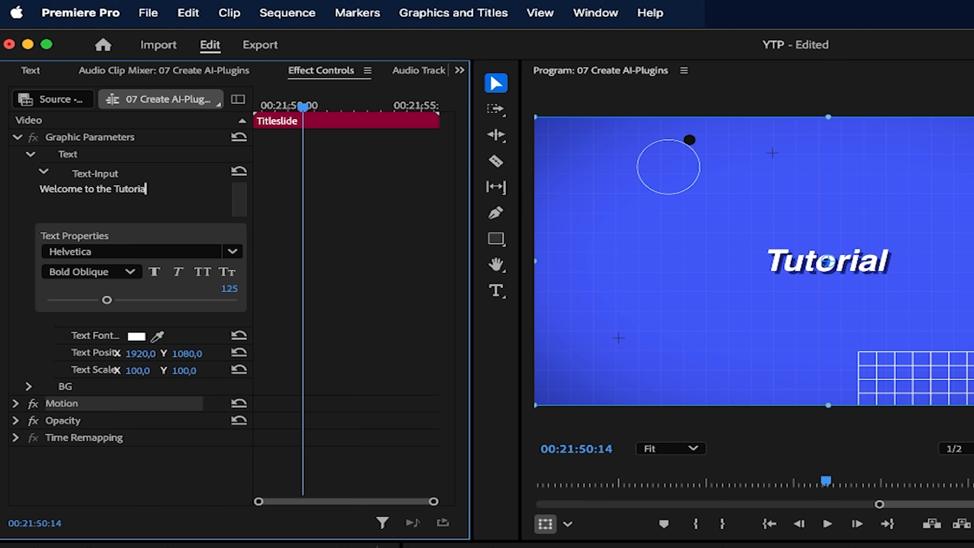
left_click(141, 463)
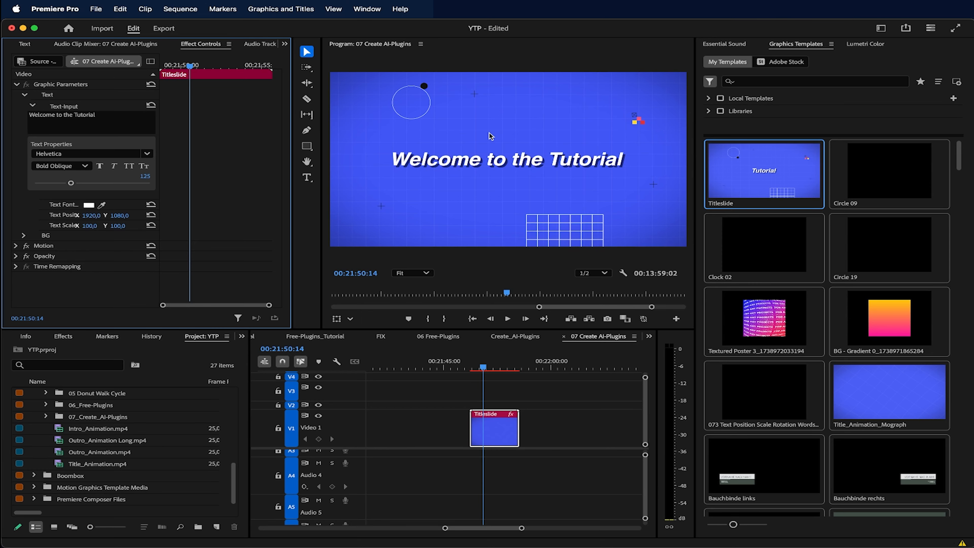
Set the title's text font color to light grey BDBDBD
left_click(87, 206)
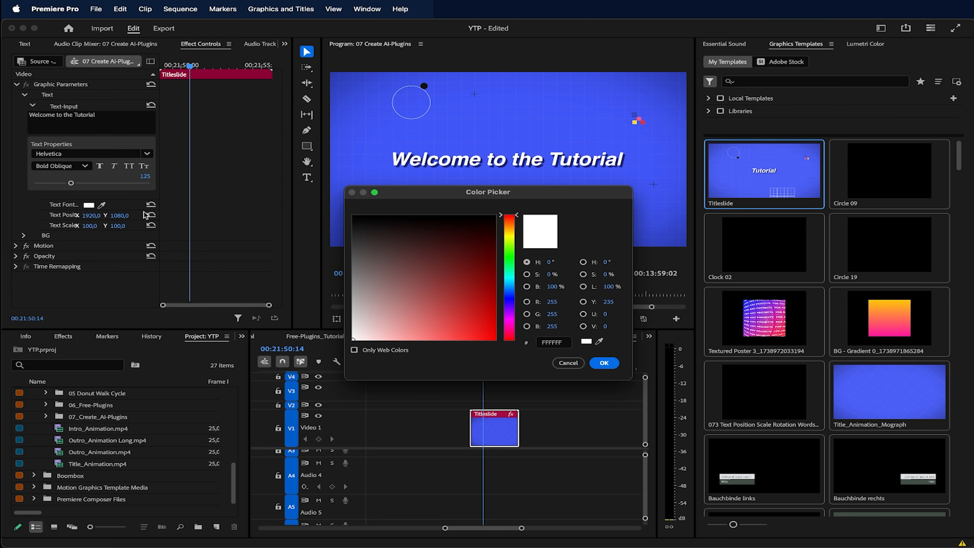
left_click_drag(375, 263, 335, 307)
left_click(608, 359)
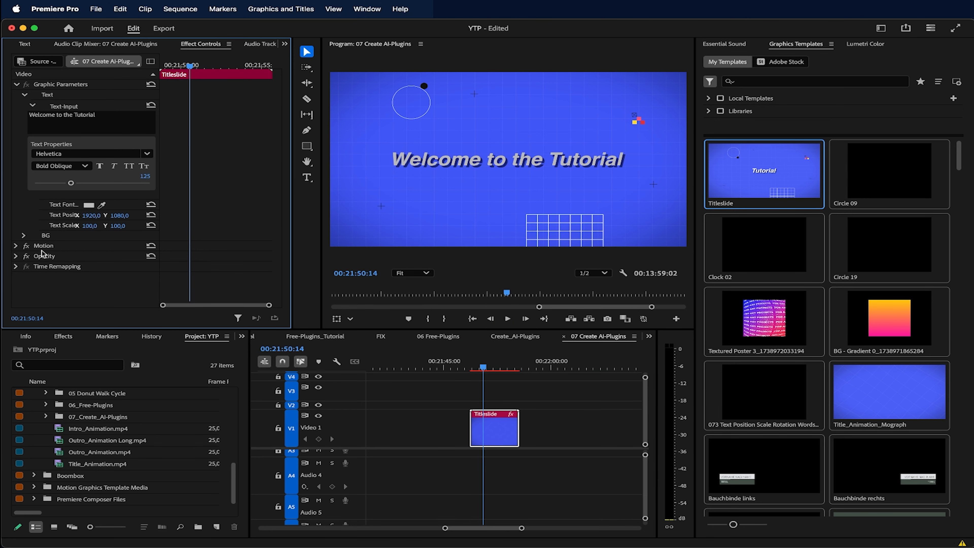
Set the BG Color of the Titleslide clip to orange E9AC17
left_click(27, 236)
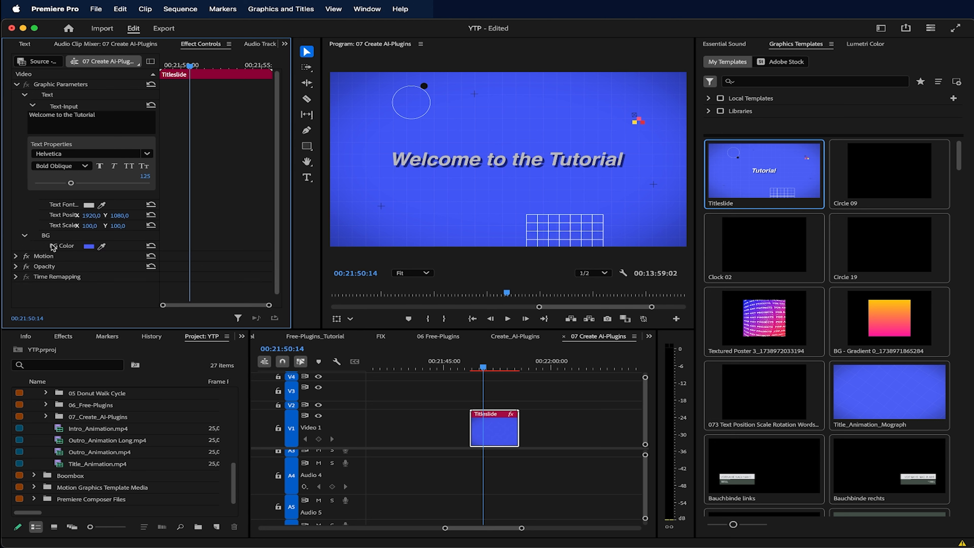
left_click(91, 246)
left_click_drag(510, 296, 509, 230)
left_click_drag(479, 242, 482, 329)
left_click(603, 363)
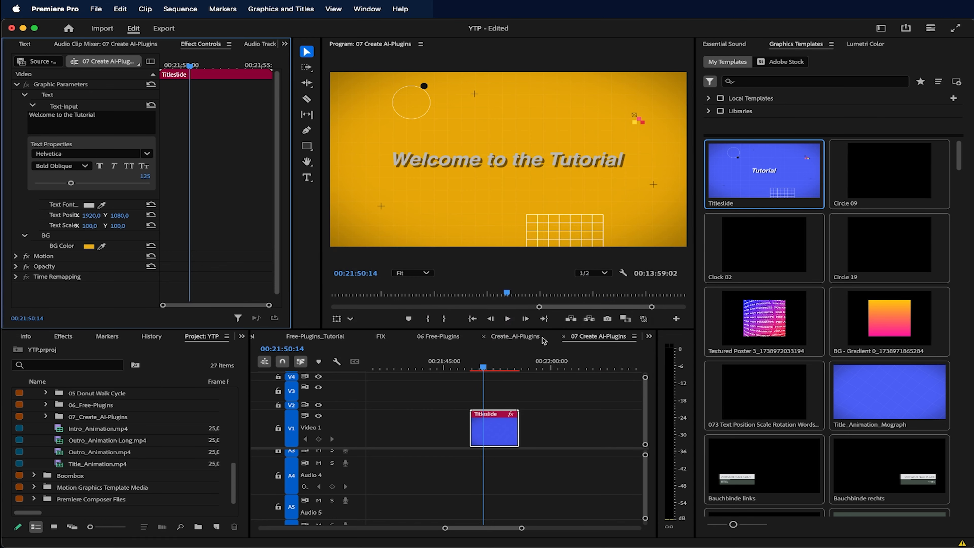
Set the title's text font color to white
left_click(89, 205)
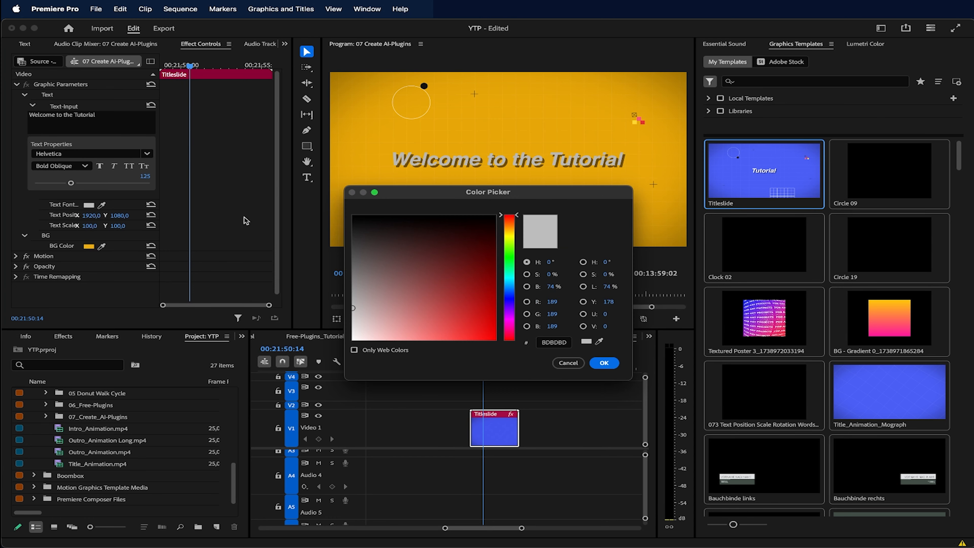
mouse_move(508, 315)
left_mouse_down()
mouse_move(507, 283)
mouse_move(502, 316)
left_mouse_up()
left_click_drag(391, 313, 306, 347)
left_click(603, 362)
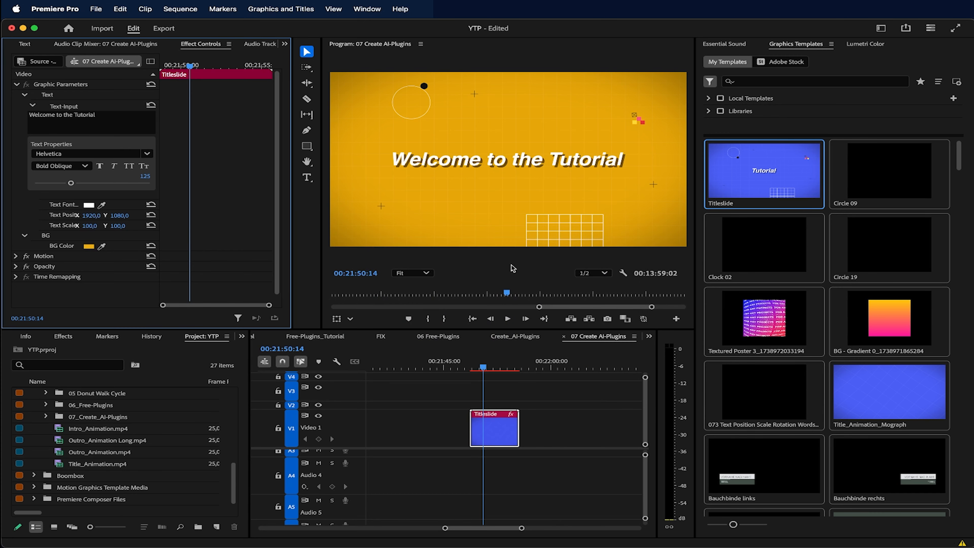
Play back the customized Titleslide clip in the sequence to check its animation
left_click_drag(475, 363, 484, 360)
key("space")
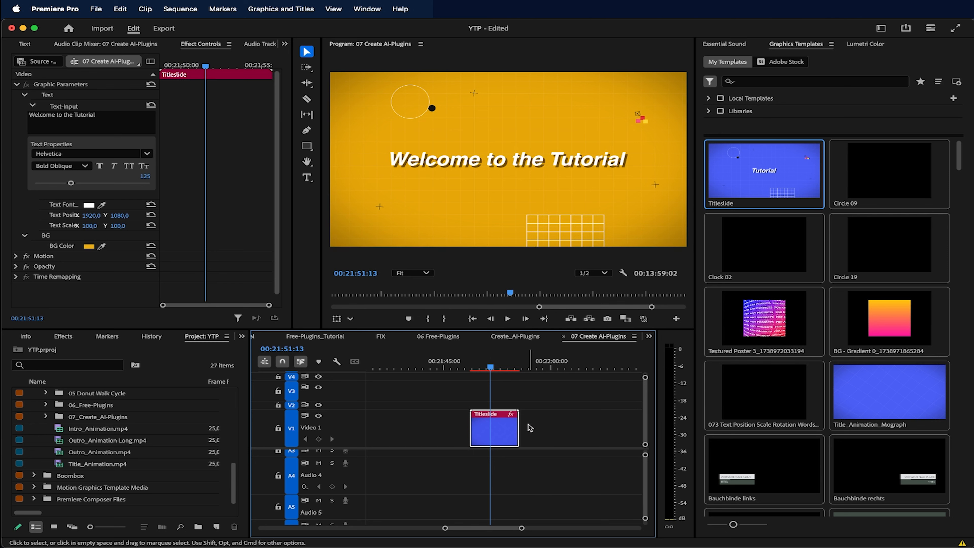
key("space")
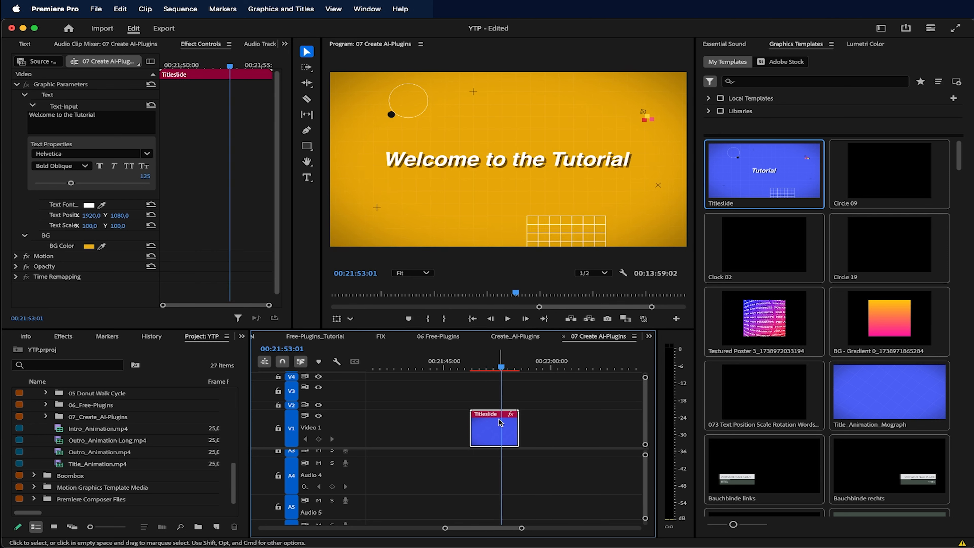
Paste a copy of the Titleslide clip at 00:21:58:08 and change its Text-Input to "Chapter 1"
left_click(538, 369)
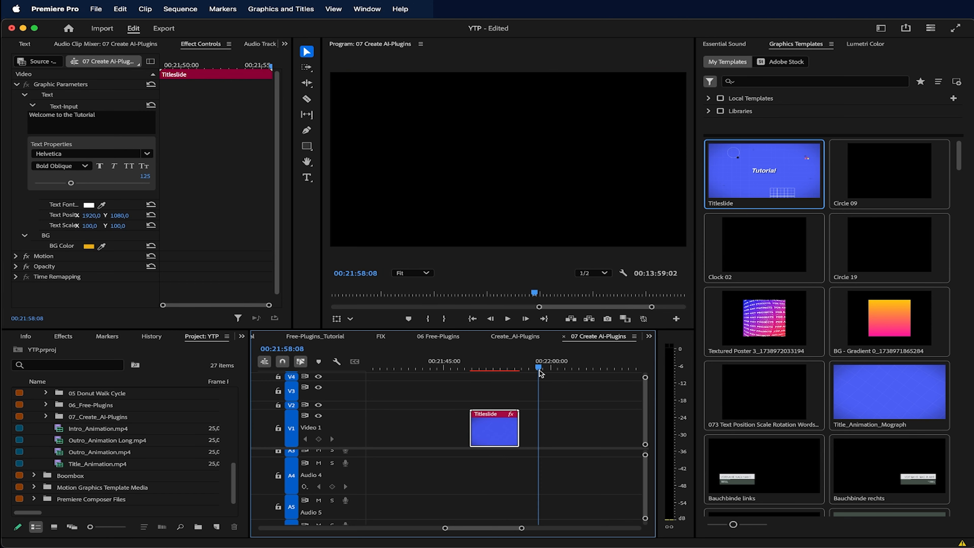
key("super+v")
left_click_drag(546, 367, 562, 371)
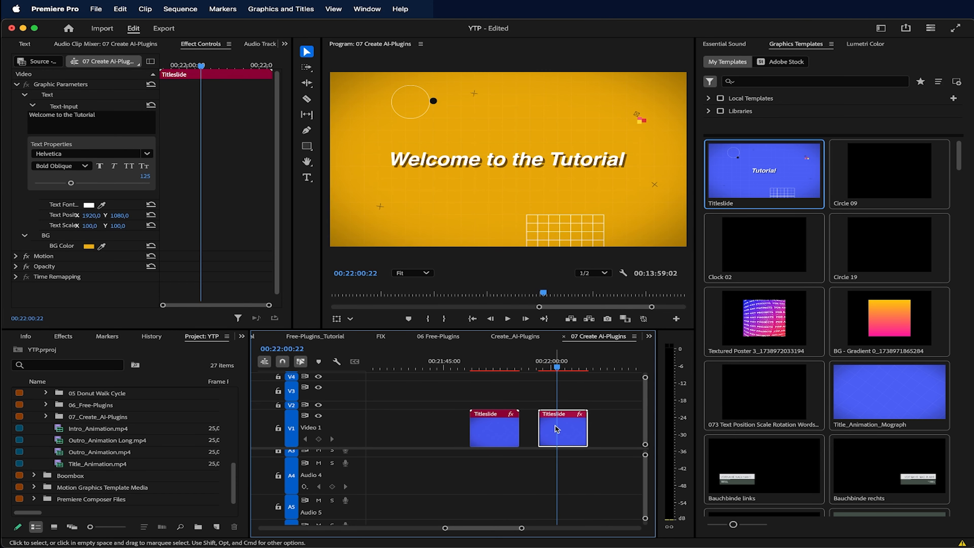
left_click(113, 116)
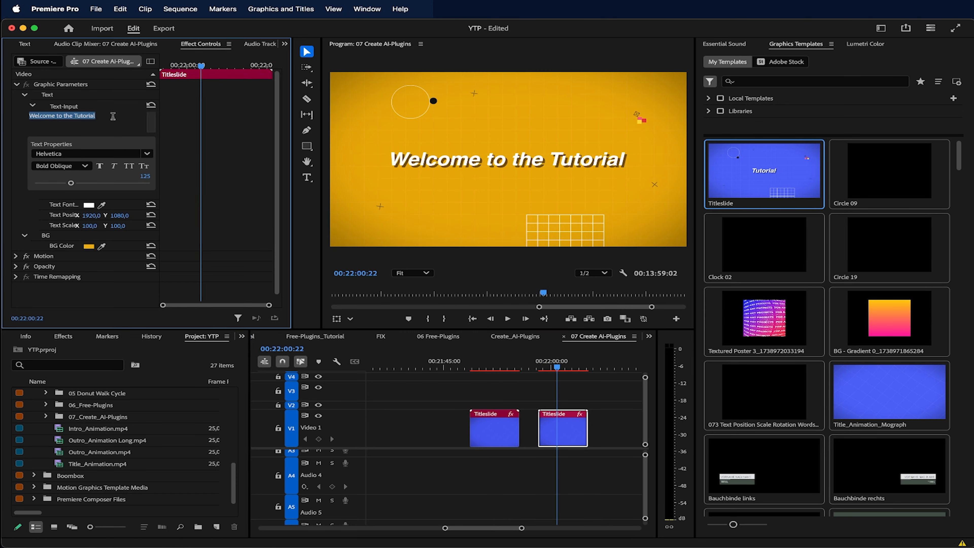
type("CH")
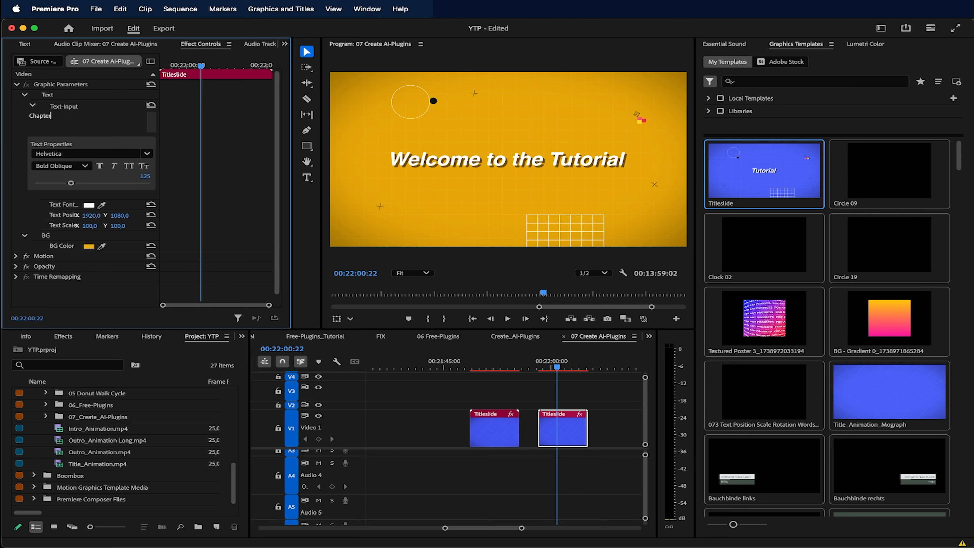
left_click(651, 427)
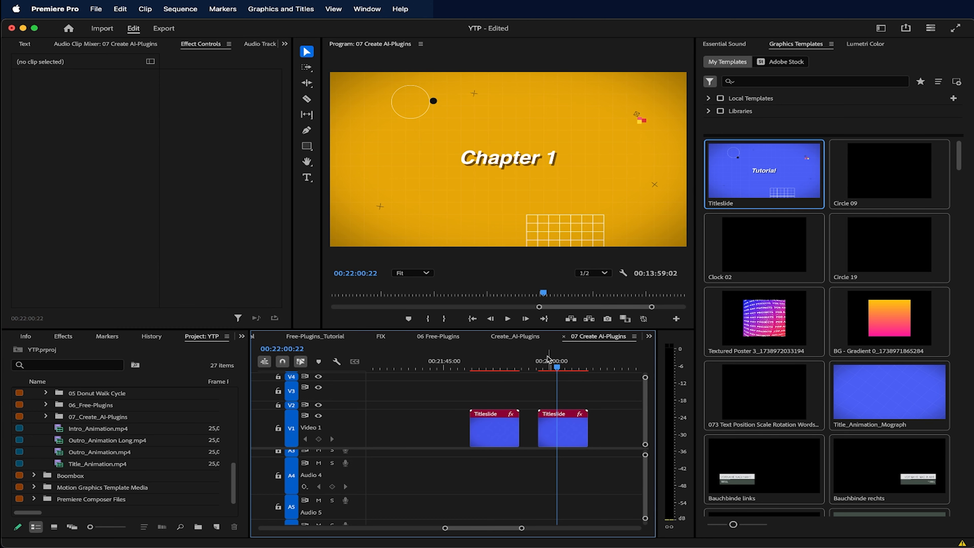
Set the BG Color of the first Titleslide clip, "Welcome to the Tutorial", to purple 950CFB
left_click_drag(521, 366, 494, 367)
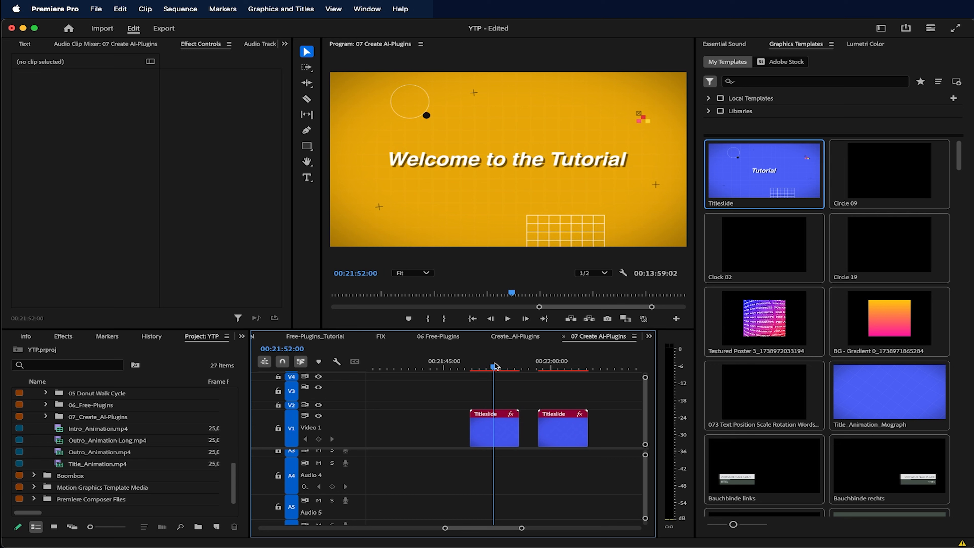
left_click(496, 434)
left_click_drag(505, 370, 556, 368)
left_click(89, 247)
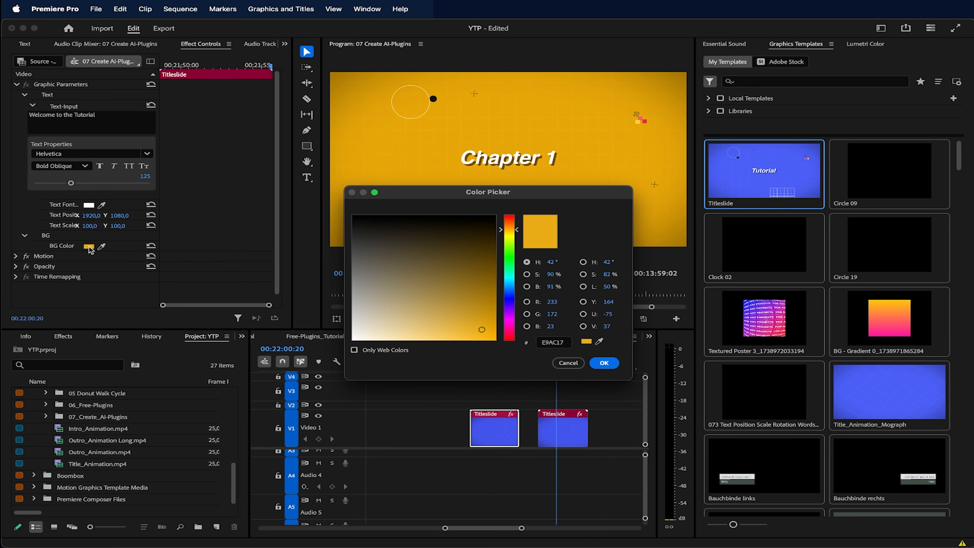
left_click(479, 303)
left_click(509, 310)
left_click_drag(494, 278, 489, 338)
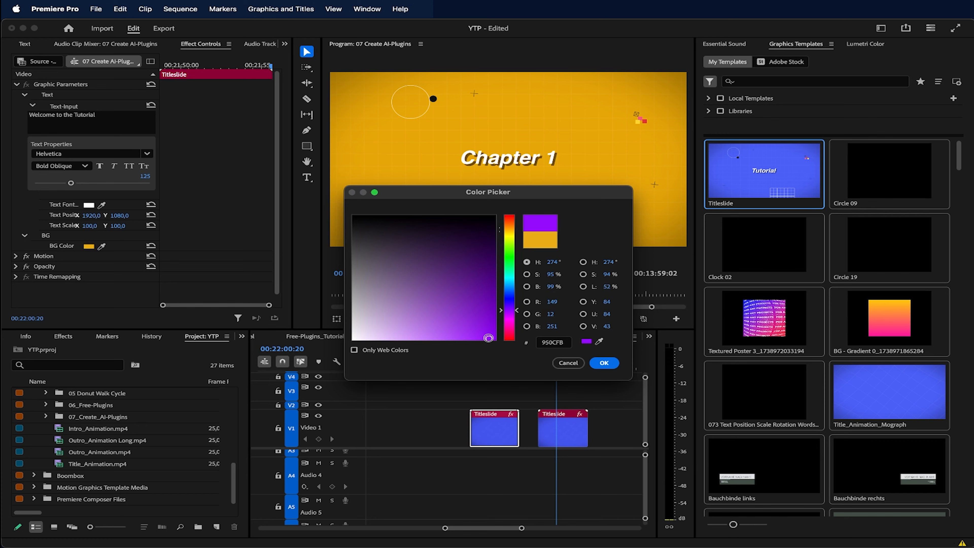
left_click(605, 362)
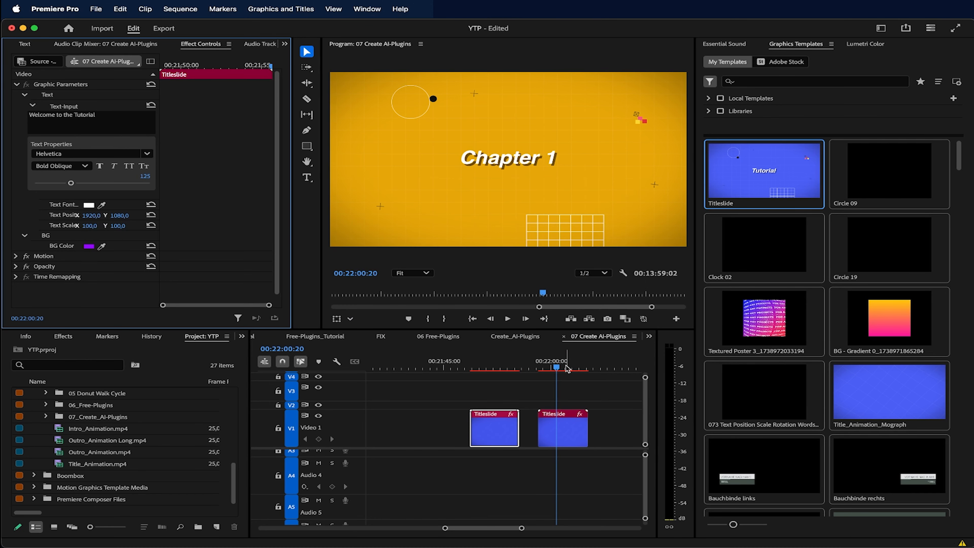
Give the Chapter 1 clip a magenta background and move it directly against the end of the first Titleslide clip
mouse_move(559, 369)
left_mouse_down()
mouse_move(495, 367)
mouse_move(580, 358)
mouse_move(554, 361)
left_mouse_up()
left_click_drag(568, 426, 548, 428)
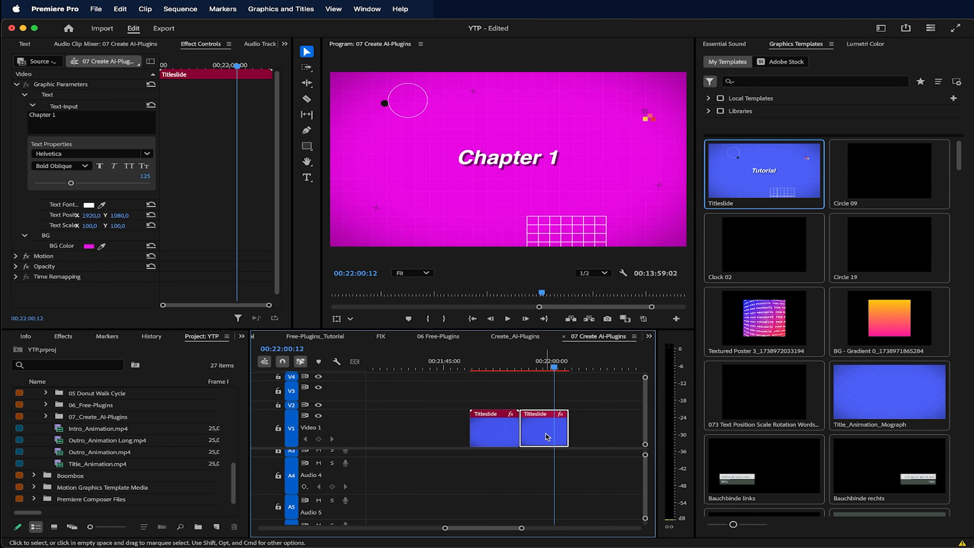
Paste another Titleslide copy after the Chapter 1 clip, close the gap between them and preview it
left_click(574, 360)
key("ctrl+v")
left_click_drag(593, 424, 586, 425)
mouse_move(589, 367)
left_mouse_down()
mouse_move(571, 368)
mouse_move(591, 368)
left_mouse_up()
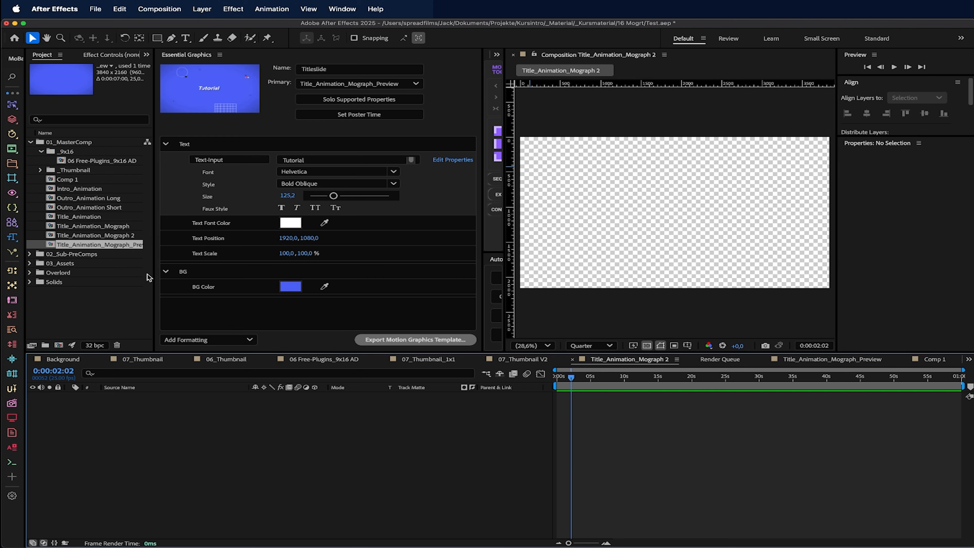
Switch to After Effects, add Title_Animation_Mograph_Preview to the Title_Animation_Mograph 2 composition and expand the layer's Text and BG essential properties
left_click_drag(131, 242, 207, 419)
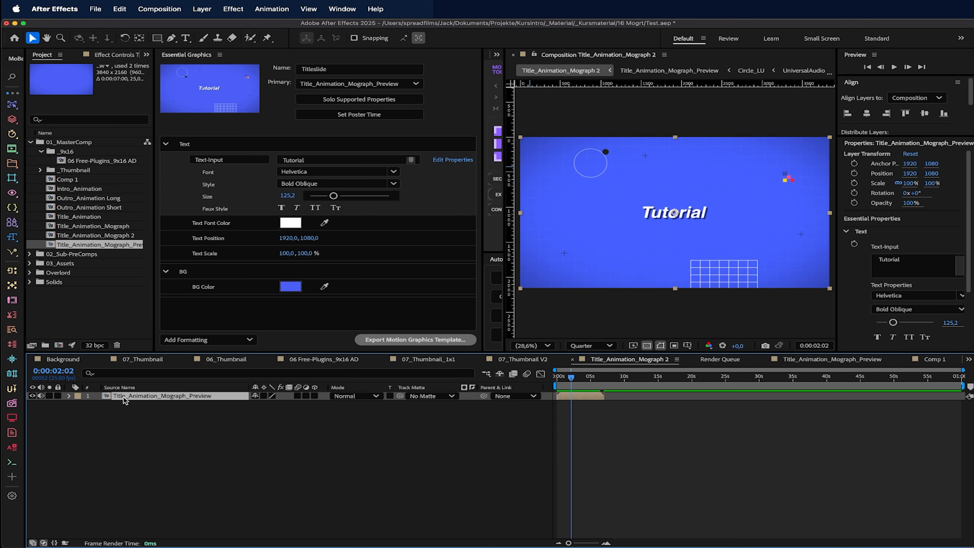
left_click(203, 414)
left_click(210, 396)
left_click(70, 396)
left_click(79, 421)
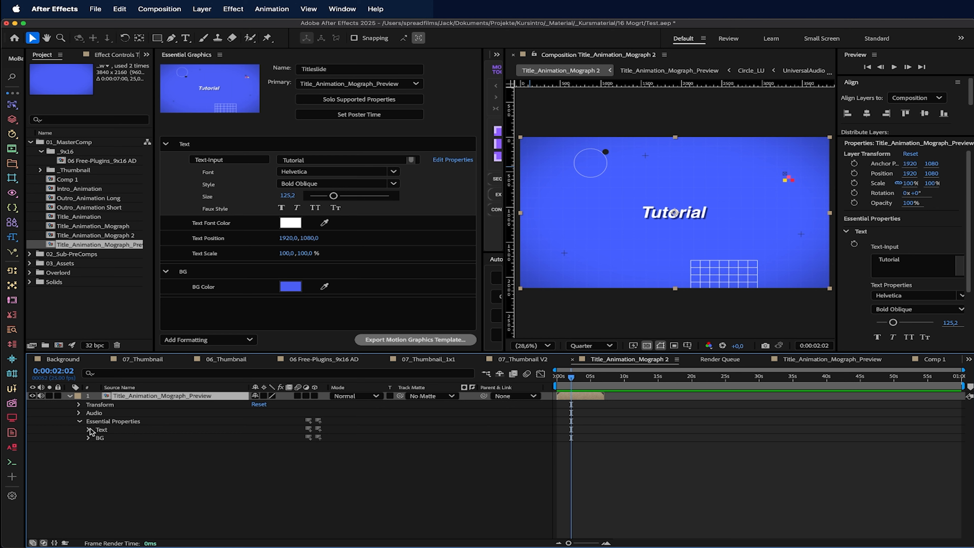
left_click(89, 430)
left_click(89, 470)
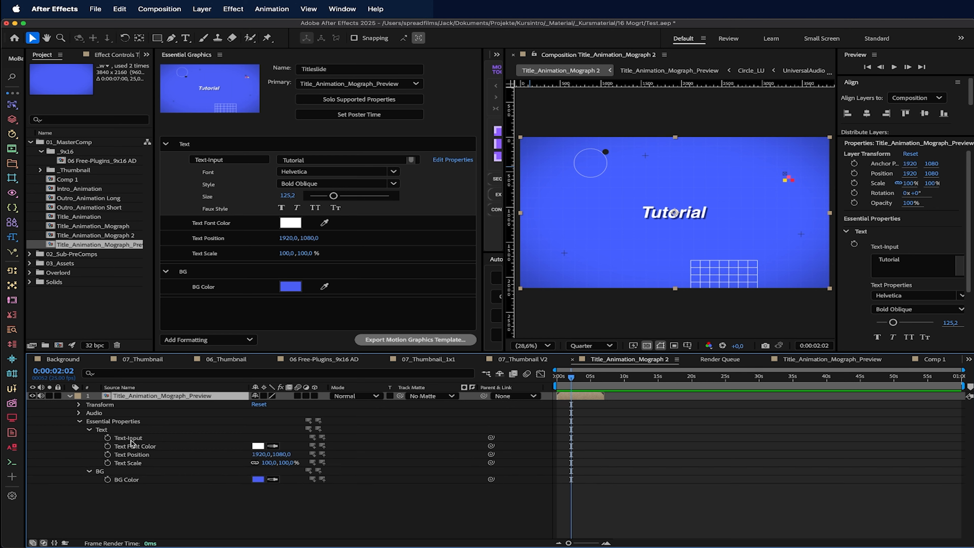
Set the nested layer's Text Font Color essential property to red FC0000
left_click(258, 445)
left_click(502, 229)
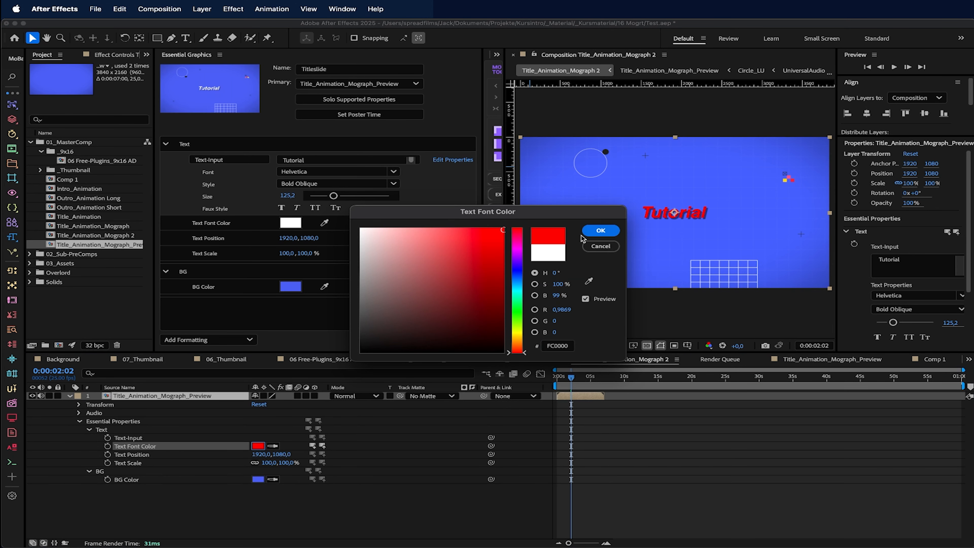
left_click(600, 230)
Set the nested layer's BG Color essential property to a dark navy blue
left_click(258, 479)
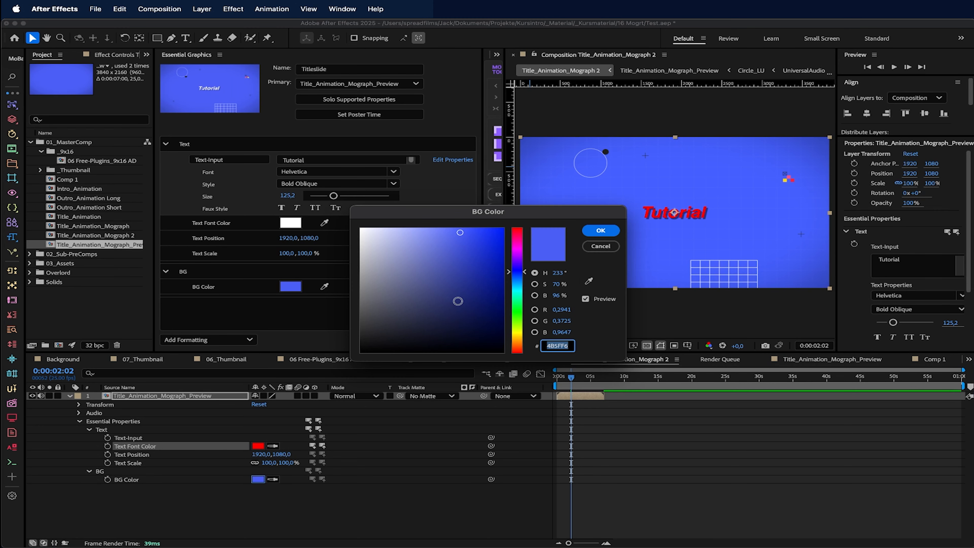
left_click(492, 305)
left_click(600, 230)
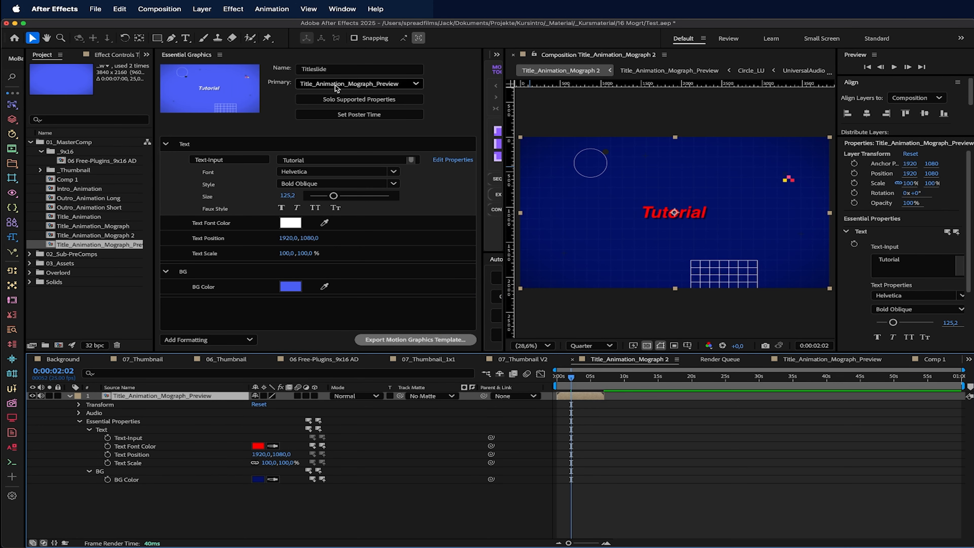
Replace the Titleslide template's Text-Input source text with Hello in Essential Graphics
left_click(333, 159)
double_click(334, 160)
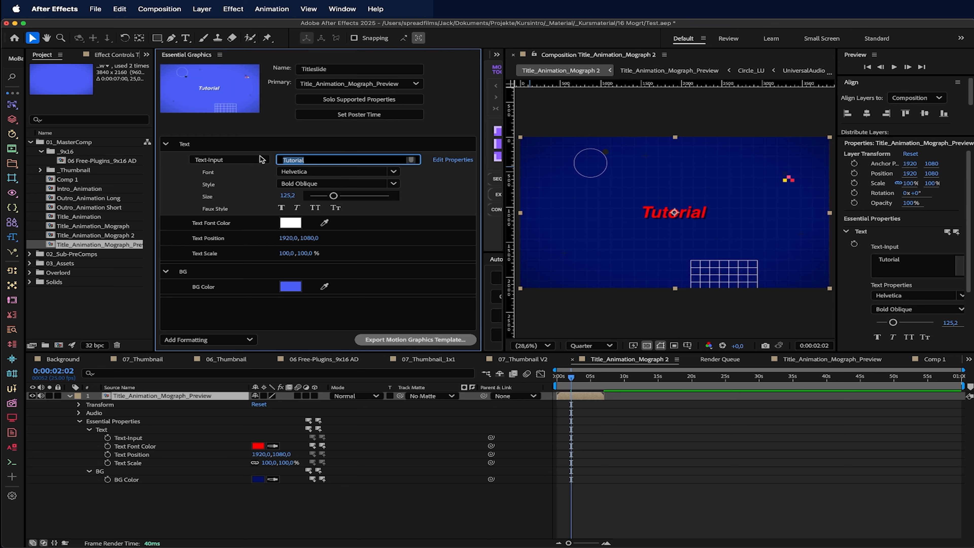
type("Hello")
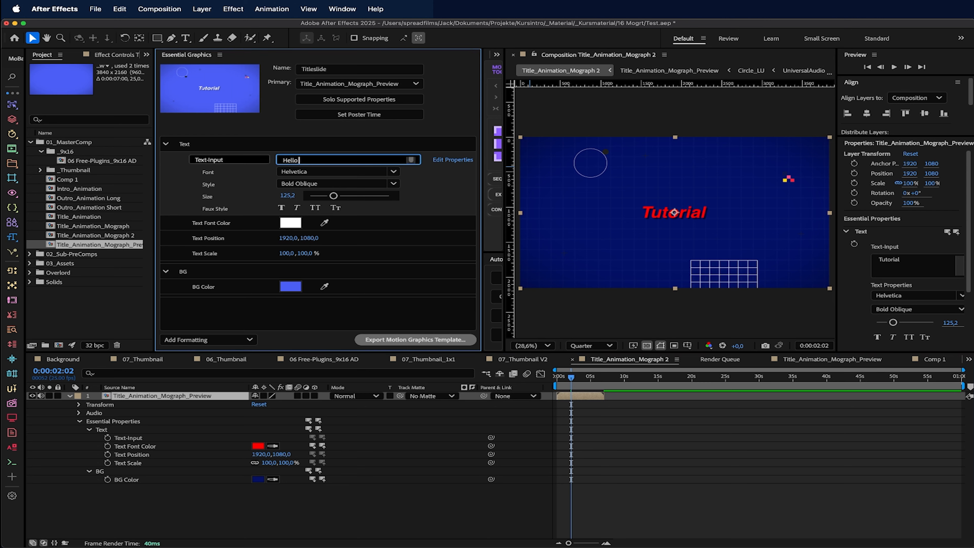
left_click(348, 482)
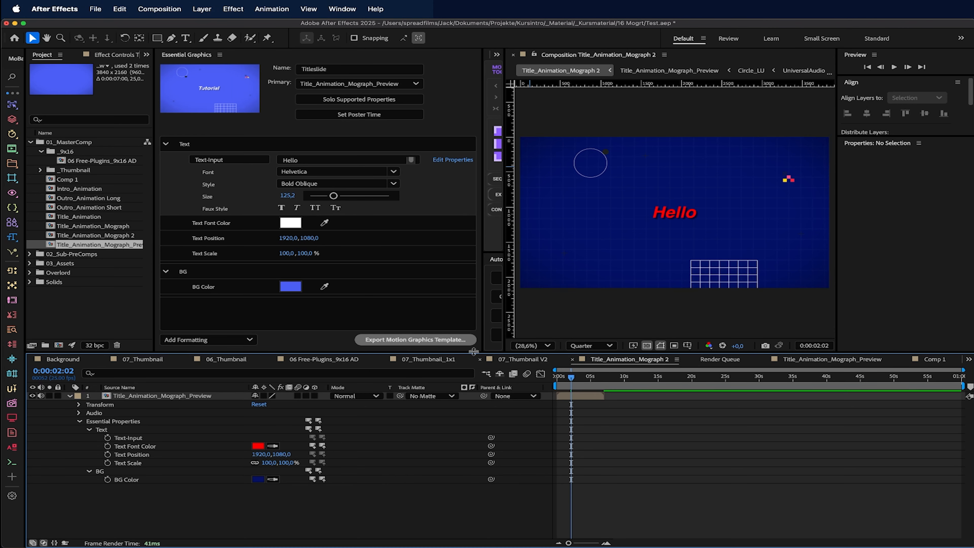
Open the nested Title_Animation_Mograph_Preview composition at 0:00:01:19 to compare its original colors, and return to Title_Animation_Mograph 2
mouse_move(571, 378)
left_mouse_down()
mouse_move(592, 383)
mouse_move(569, 383)
left_mouse_up()
double_click(574, 396)
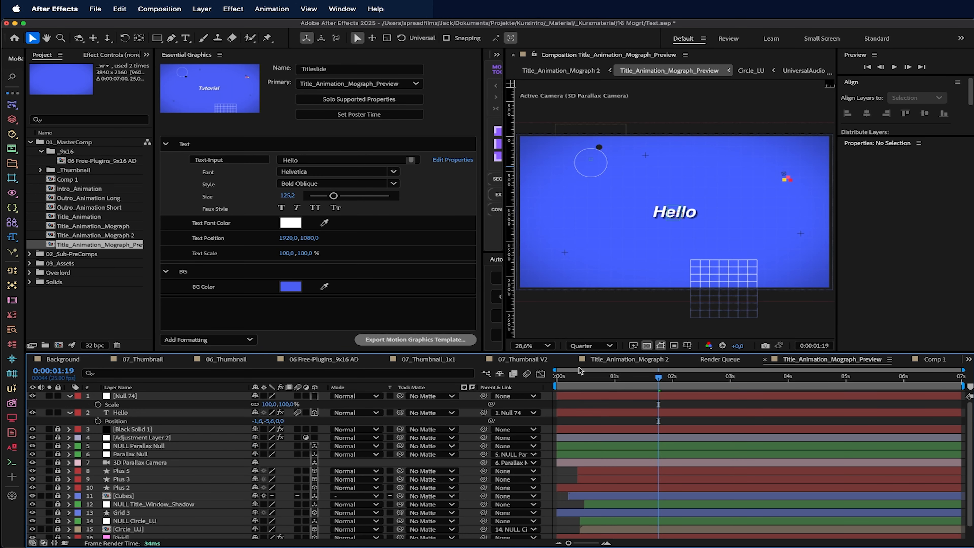
key("shift")
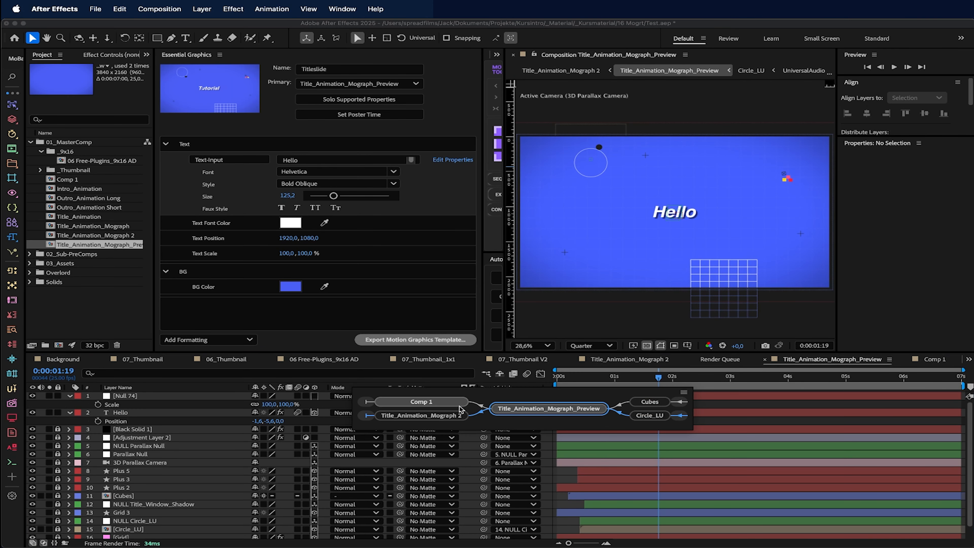
left_click(441, 405)
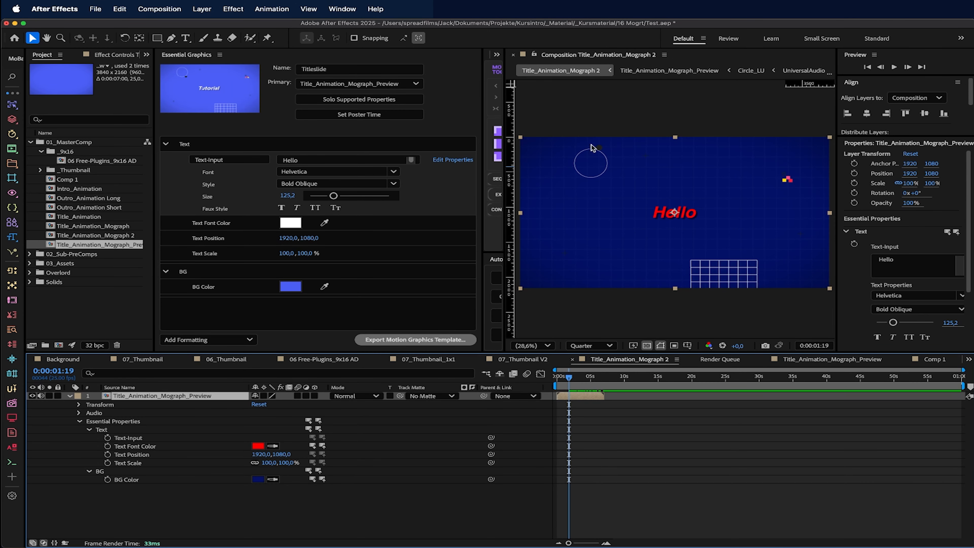
Switch to Premiere Pro and view the Mobar title at 00:11:29:11 in the 07 Create AI-Plugins sequence
mouse_move(537, 546)
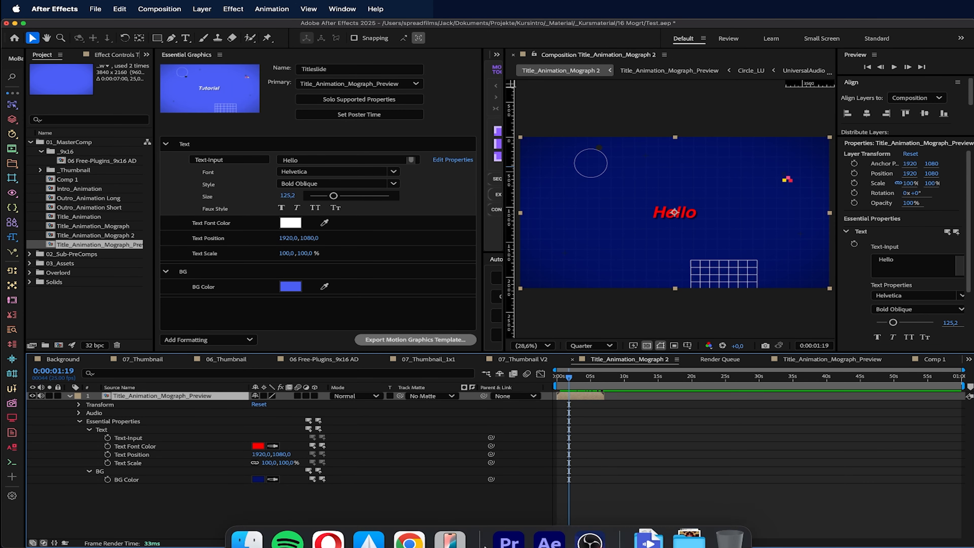
left_click(518, 529)
left_click(502, 356)
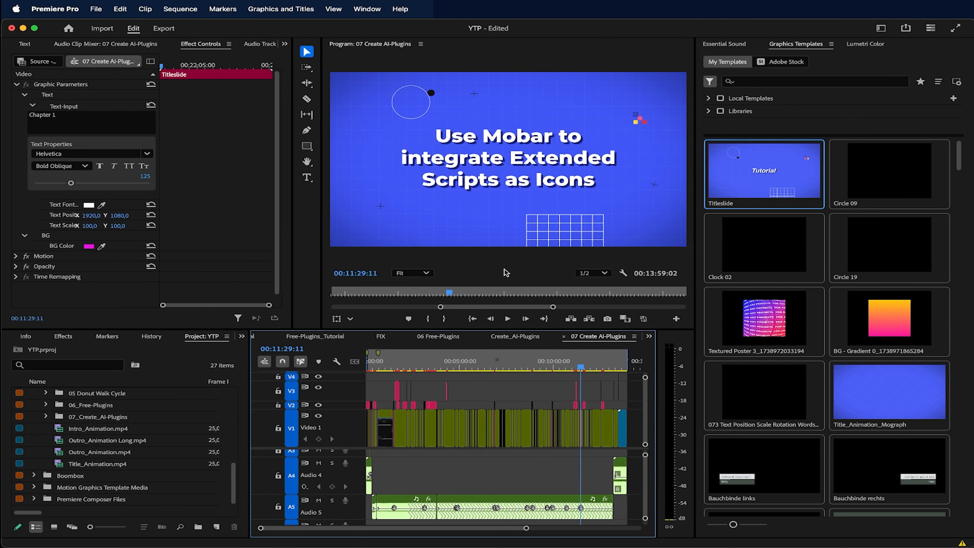